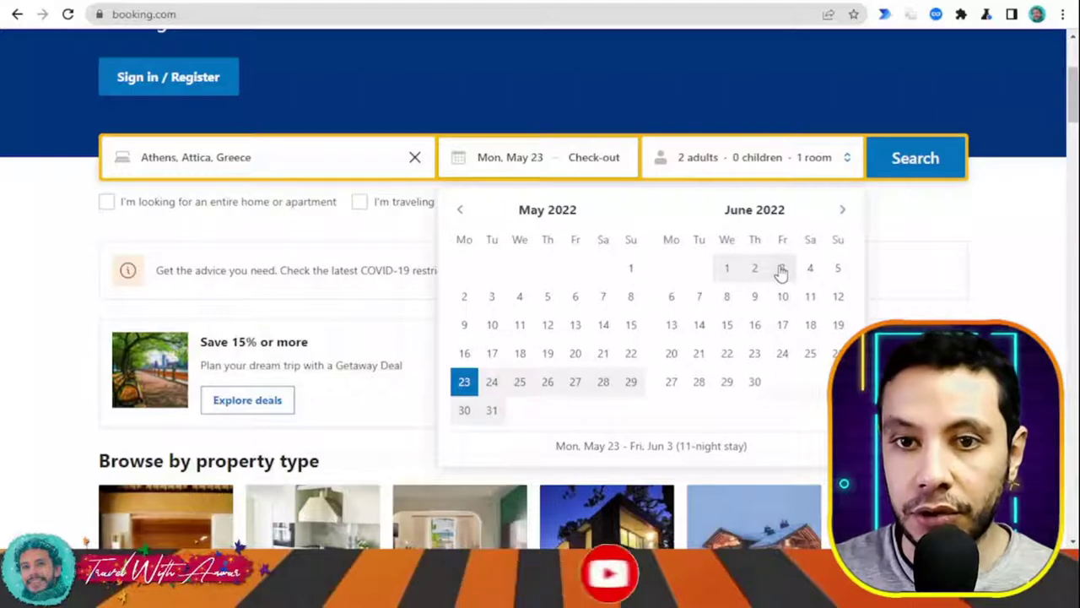
Step: Set guests to 1 adult and search Athens for May 23–June 3, reviewing the 1,320 properties
{"action": "left_click", "coordinate": [711, 173]}
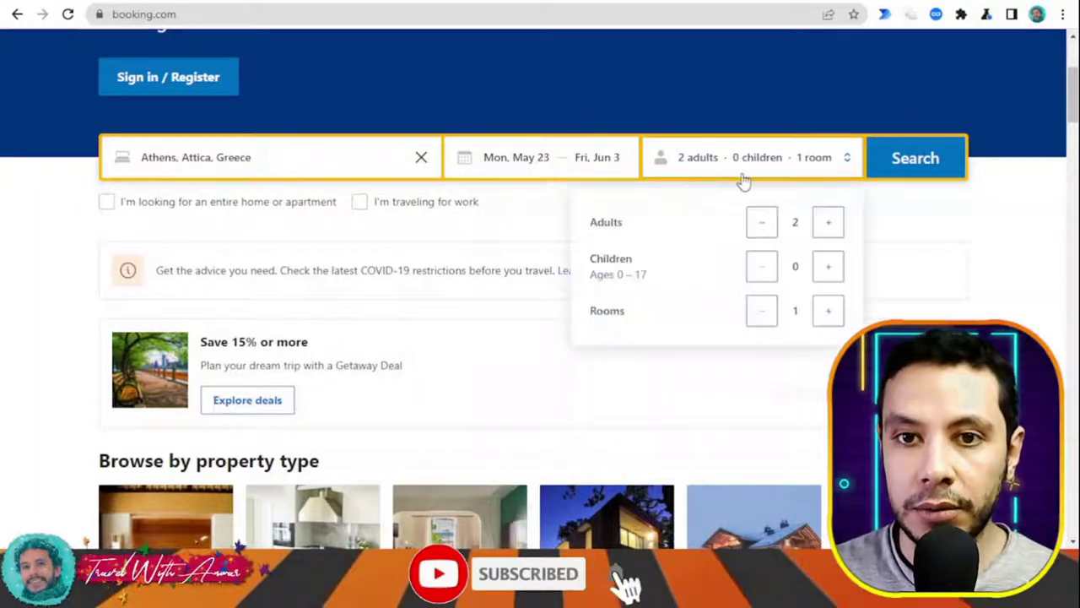
{"action": "left_click", "coordinate": [762, 224]}
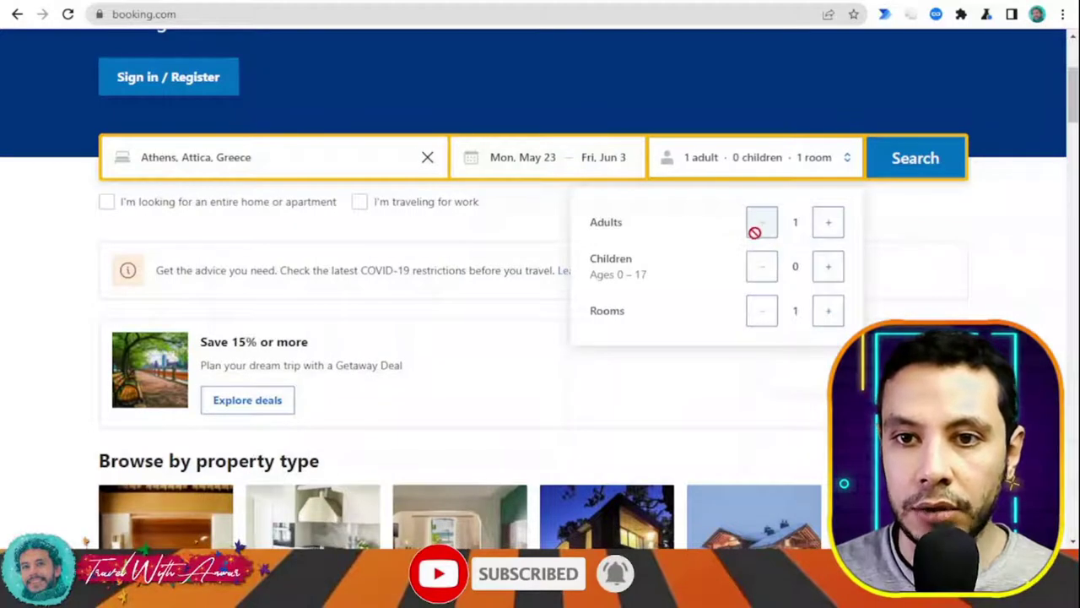
{"action": "left_click", "coordinate": [935, 162]}
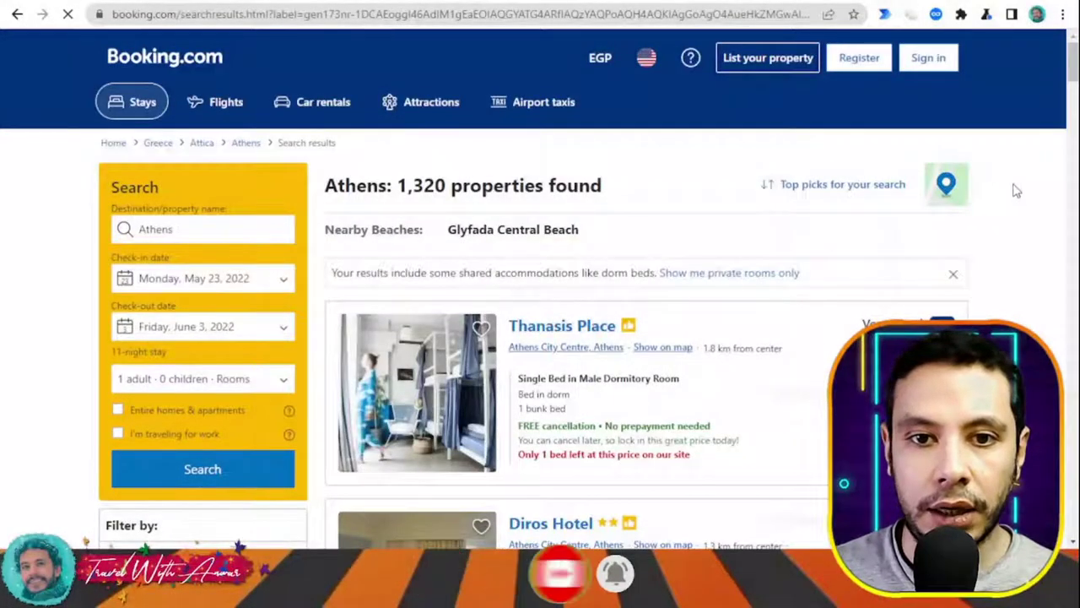
{"action": "scroll", "coordinate": [1022, 190], "scroll_direction": "down", "scroll_amount": 2}
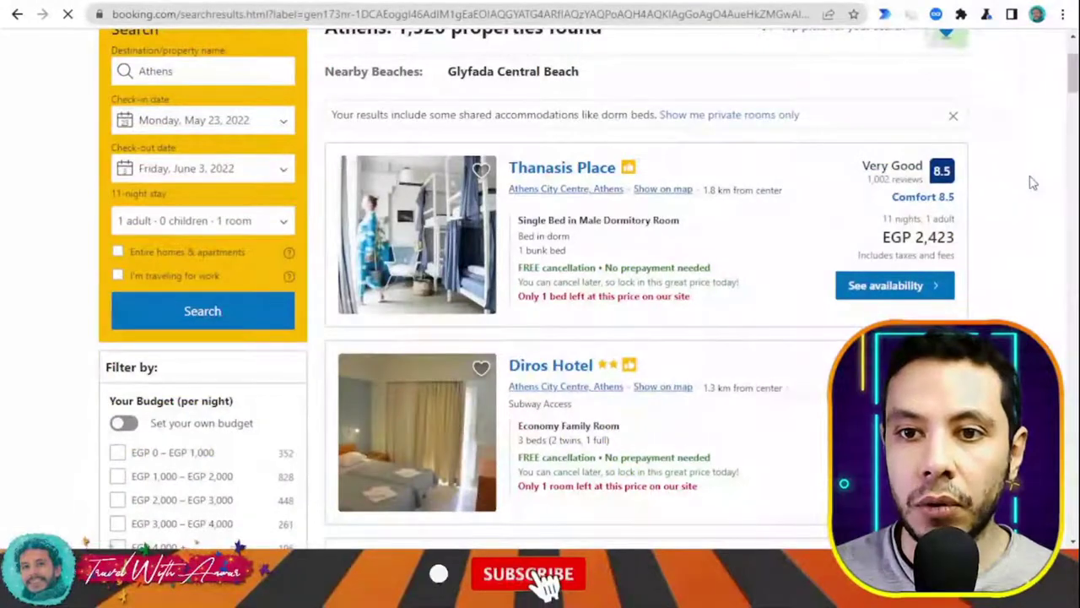
{"action": "scroll", "coordinate": [1029, 181], "scroll_direction": "down", "scroll_amount": 3}
{"action": "scroll", "coordinate": [1021, 184], "scroll_direction": "up", "scroll_amount": 5}
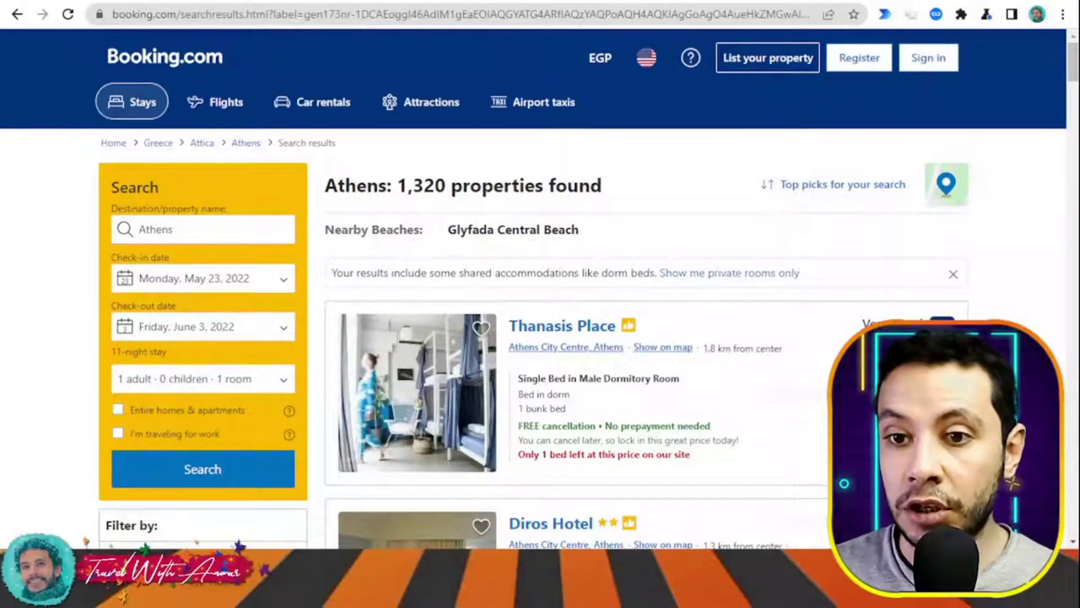
Step: Switch the displayed currency from EGP to U.S. Dollar
{"action": "left_click", "coordinate": [607, 61]}
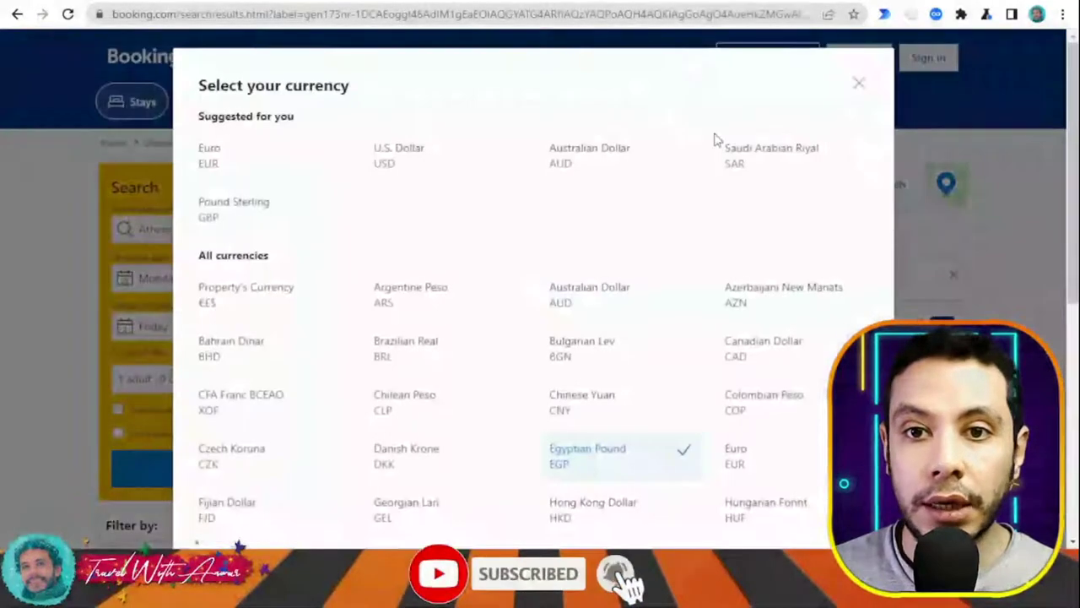
{"action": "left_click", "coordinate": [385, 160]}
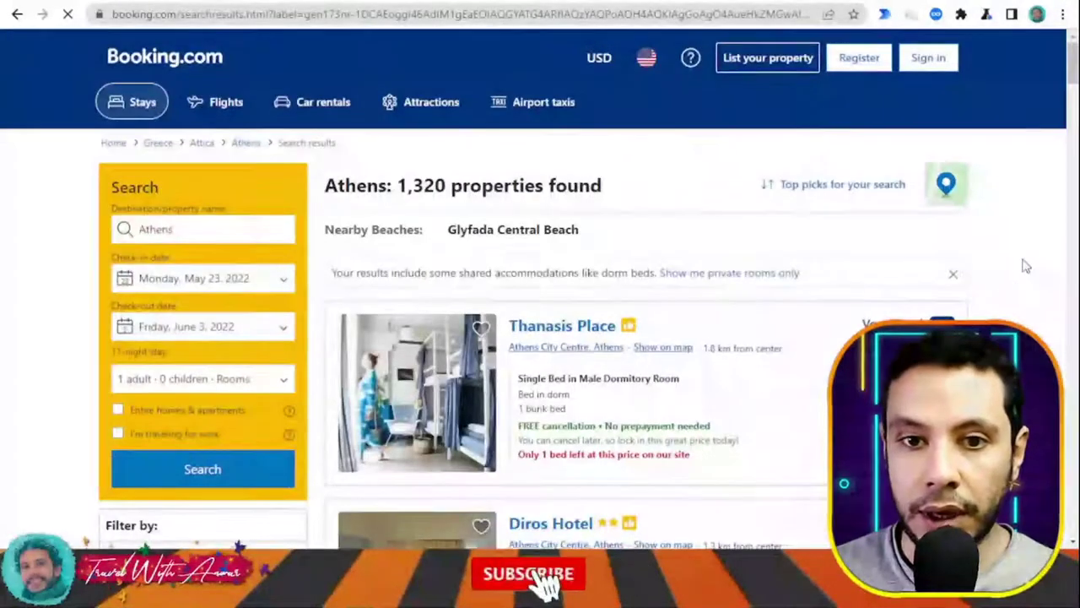
{"action": "scroll", "coordinate": [1022, 262], "scroll_direction": "down", "scroll_amount": 3}
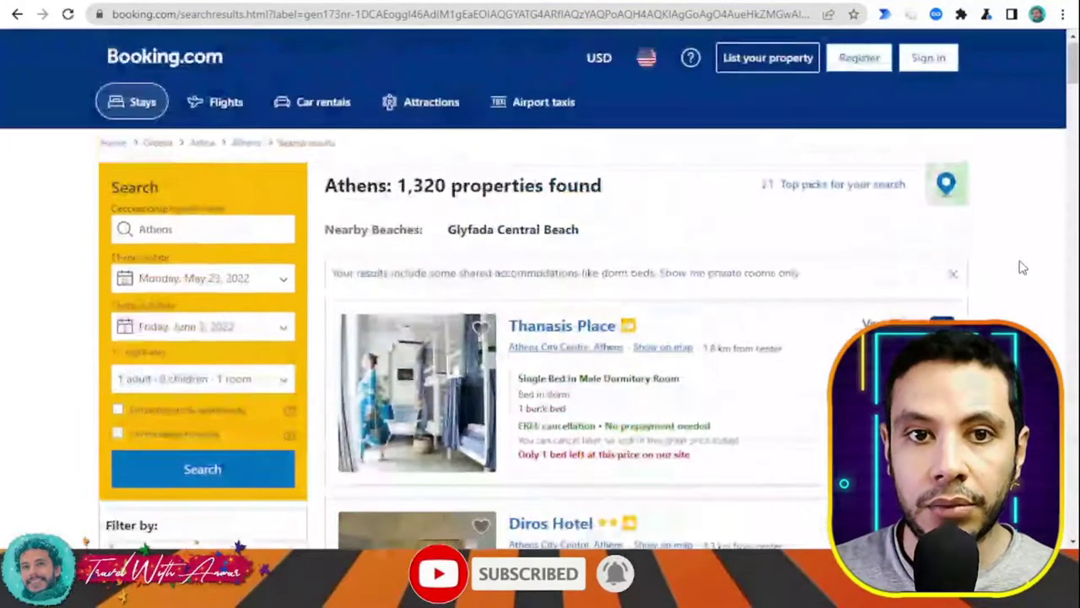
{"action": "scroll", "coordinate": [1019, 265], "scroll_direction": "down", "scroll_amount": 2}
{"action": "scroll", "coordinate": [924, 258], "scroll_direction": "down", "scroll_amount": 2}
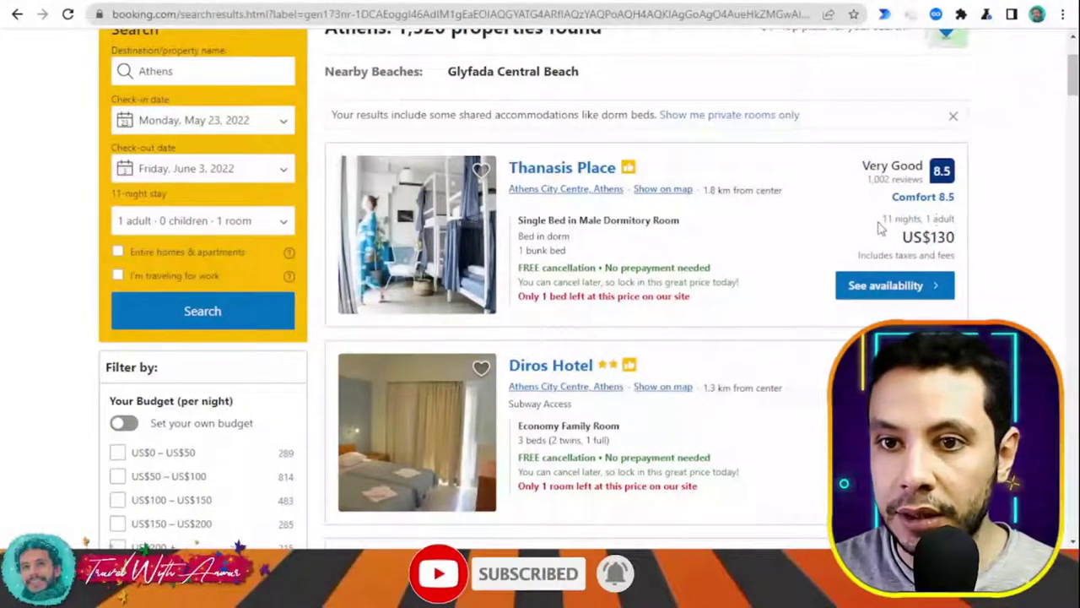
Step: Check Thanasis Place's US$130 price for 11 nights, then return to the results
{"action": "left_click_drag", "start_coordinate": [882, 219], "coordinate": [894, 220]}
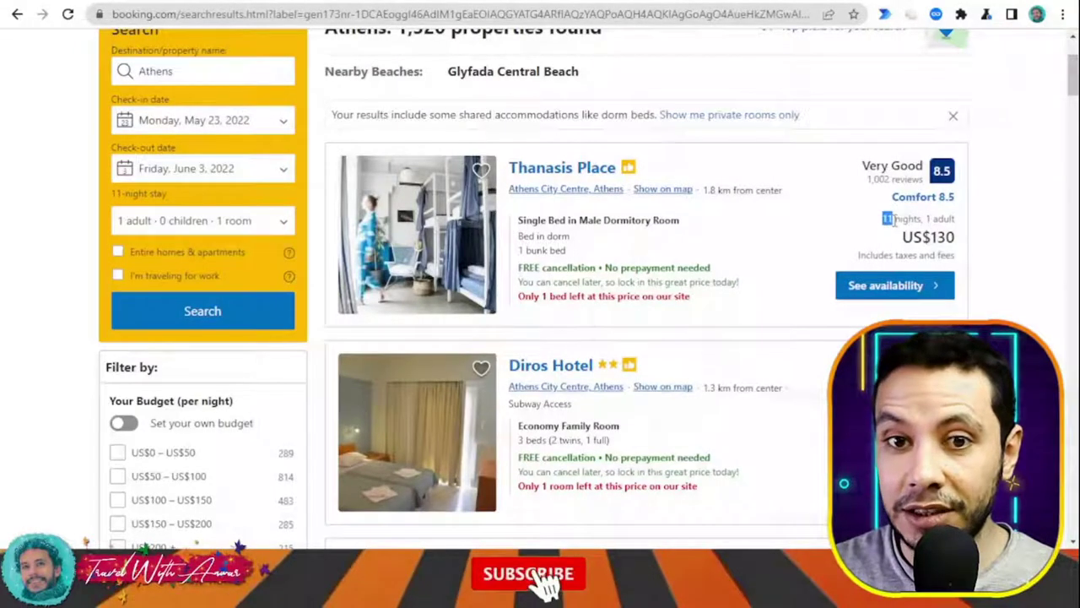
{"action": "left_click", "coordinate": [894, 220]}
{"action": "key", "text": "alt+Left"}
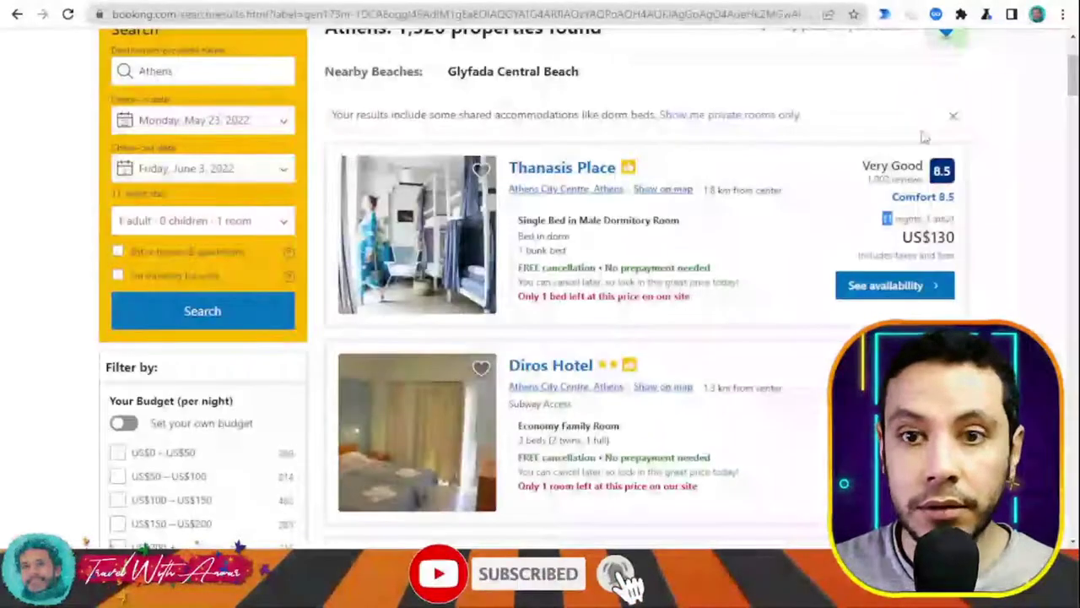
{"action": "scroll", "coordinate": [1047, 186], "scroll_direction": "down", "scroll_amount": 4}
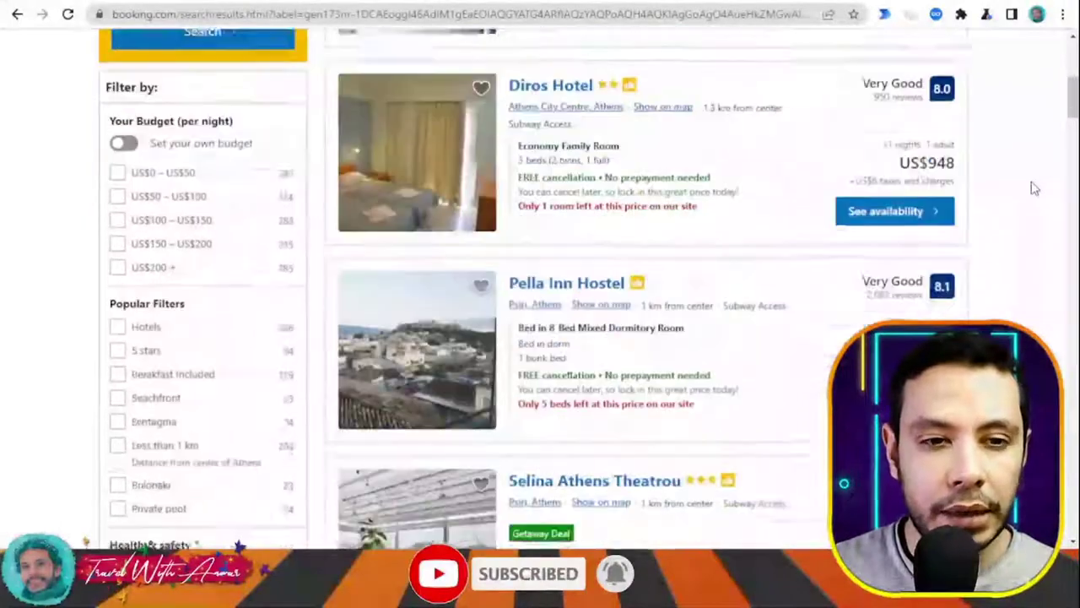
{"action": "scroll", "coordinate": [1034, 188], "scroll_direction": "up", "scroll_amount": 5}
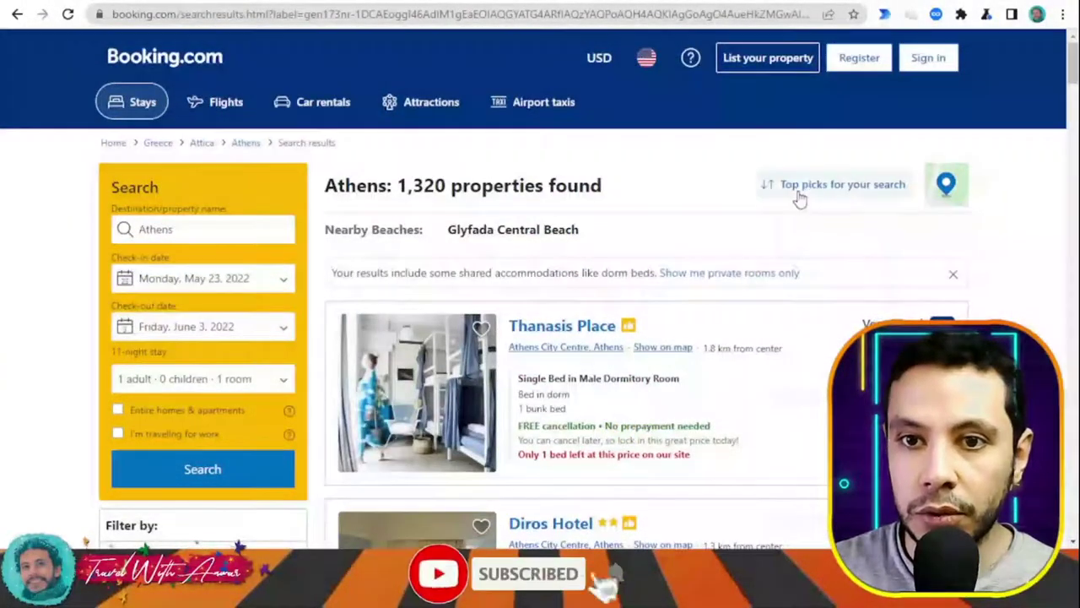
Step: Sort the Athens results by Price (lowest first)
{"action": "left_click", "coordinate": [810, 190]}
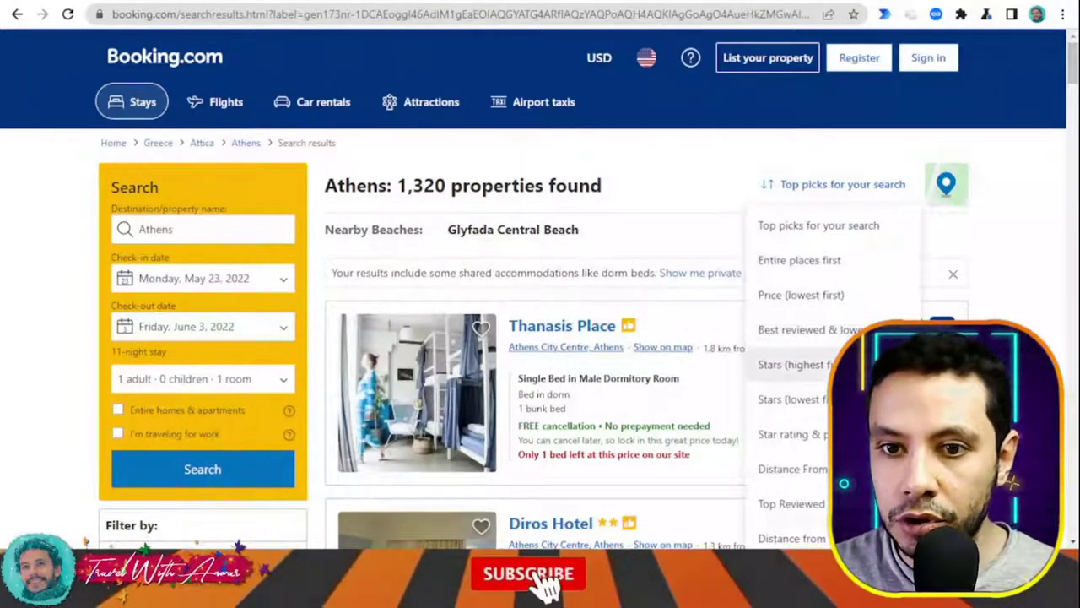
{"action": "scroll", "coordinate": [794, 364], "scroll_direction": "down", "scroll_amount": 1}
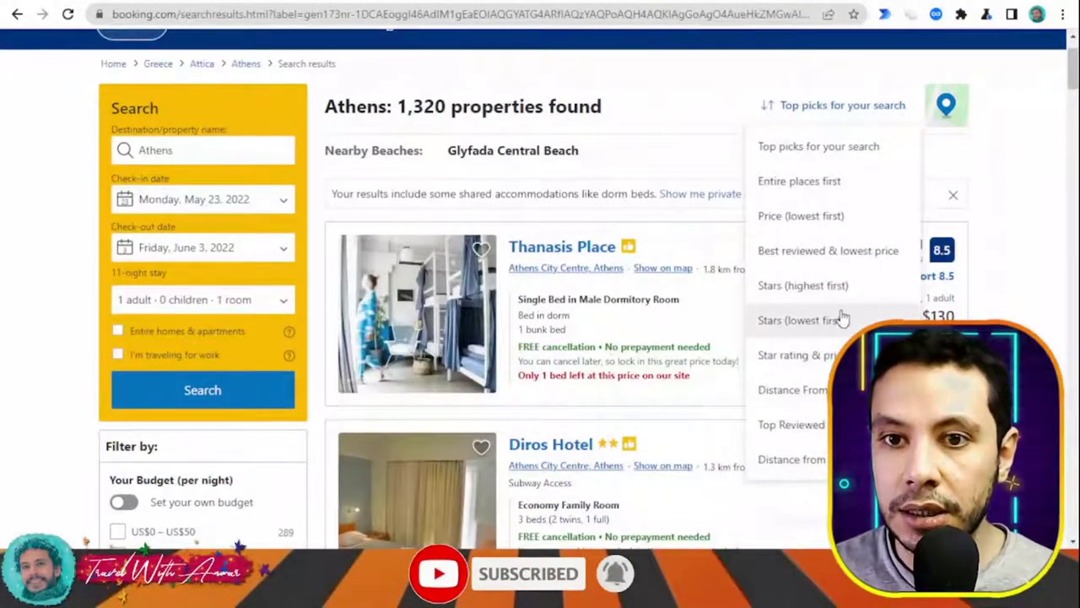
{"action": "left_click", "coordinate": [815, 217]}
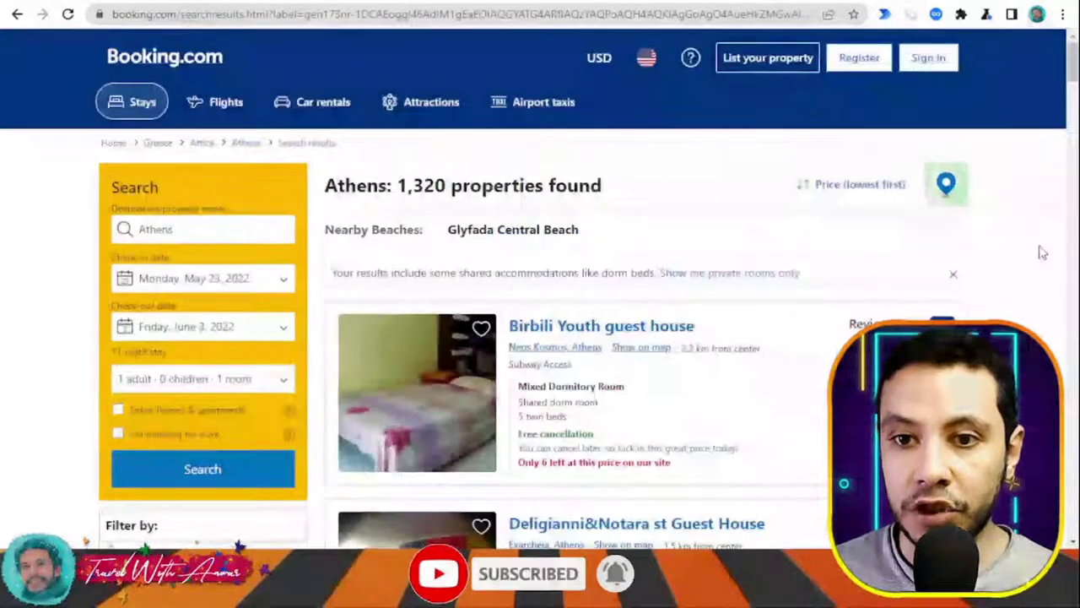
Step: Browse the cheapest dorm beds, like Zorbas Hostel at US$118 and Sparta Team Hotel at US$119
{"action": "scroll", "coordinate": [1042, 251], "scroll_direction": "down", "scroll_amount": 2}
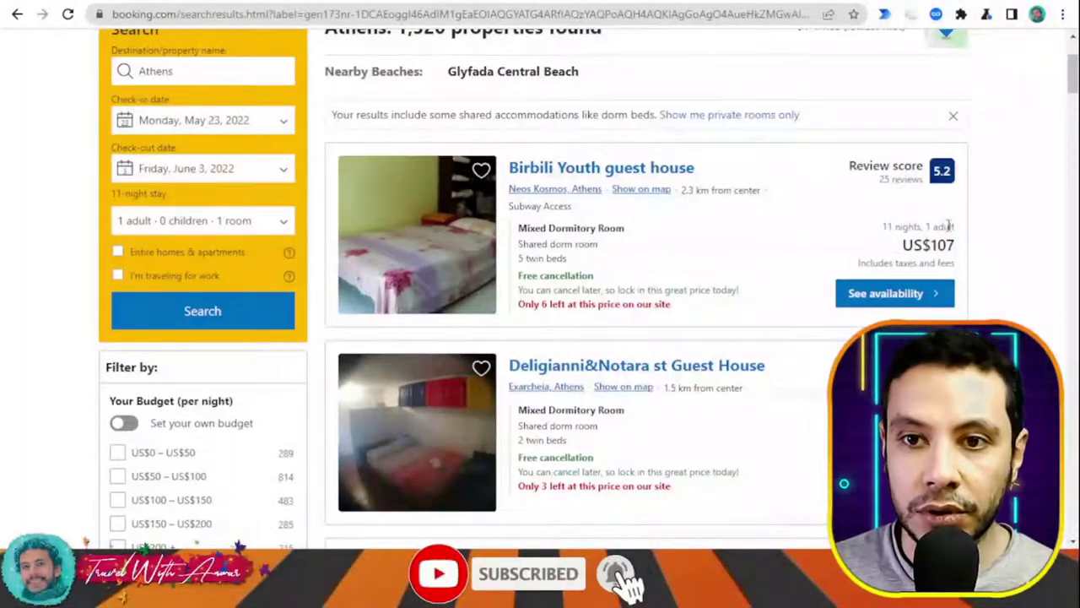
{"action": "scroll", "coordinate": [970, 224], "scroll_direction": "down", "scroll_amount": 1}
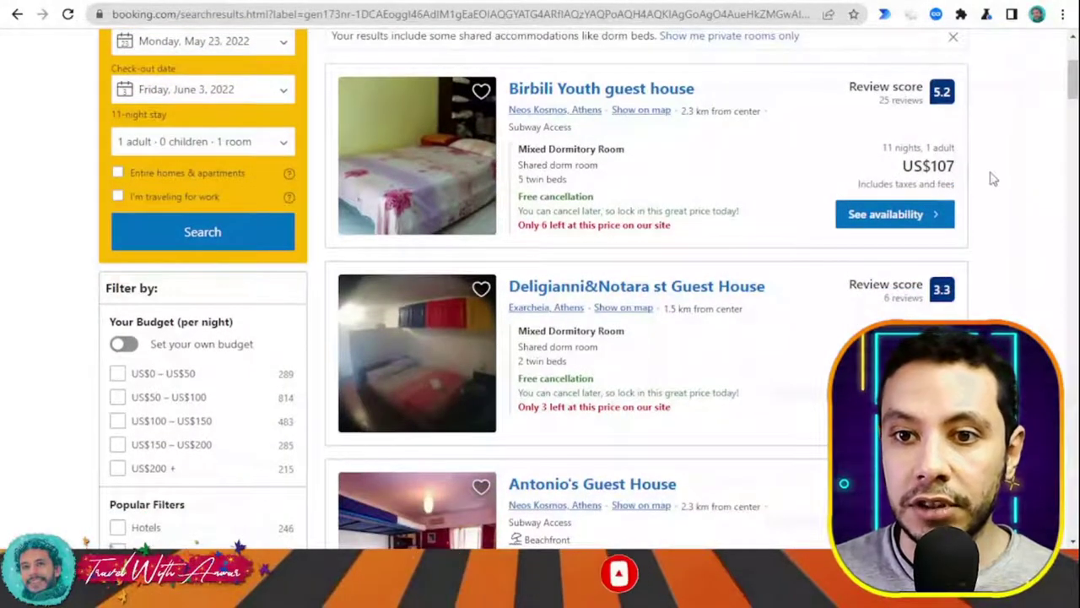
{"action": "scroll", "coordinate": [988, 176], "scroll_direction": "down", "scroll_amount": 2}
{"action": "scroll", "coordinate": [979, 222], "scroll_direction": "down", "scroll_amount": 2}
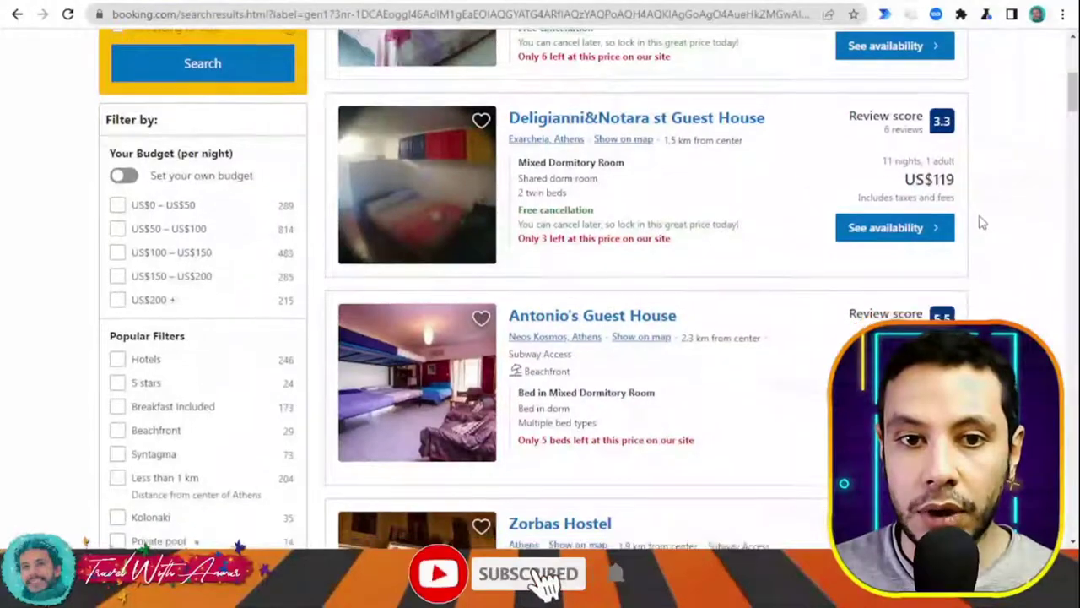
{"action": "scroll", "coordinate": [953, 268], "scroll_direction": "down", "scroll_amount": 2}
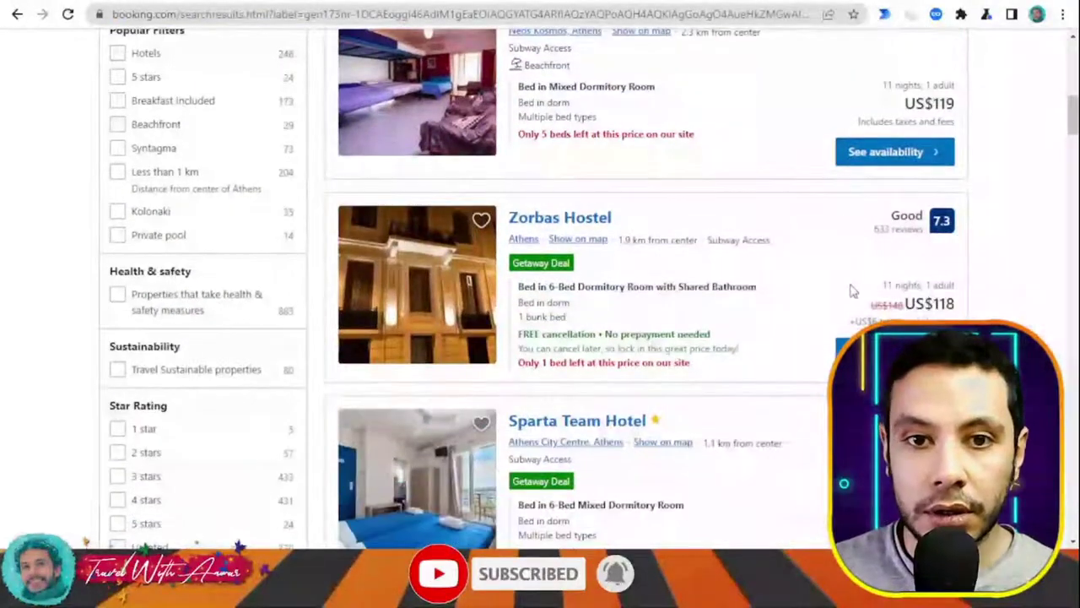
{"action": "scroll", "coordinate": [865, 283], "scroll_direction": "down", "scroll_amount": 2}
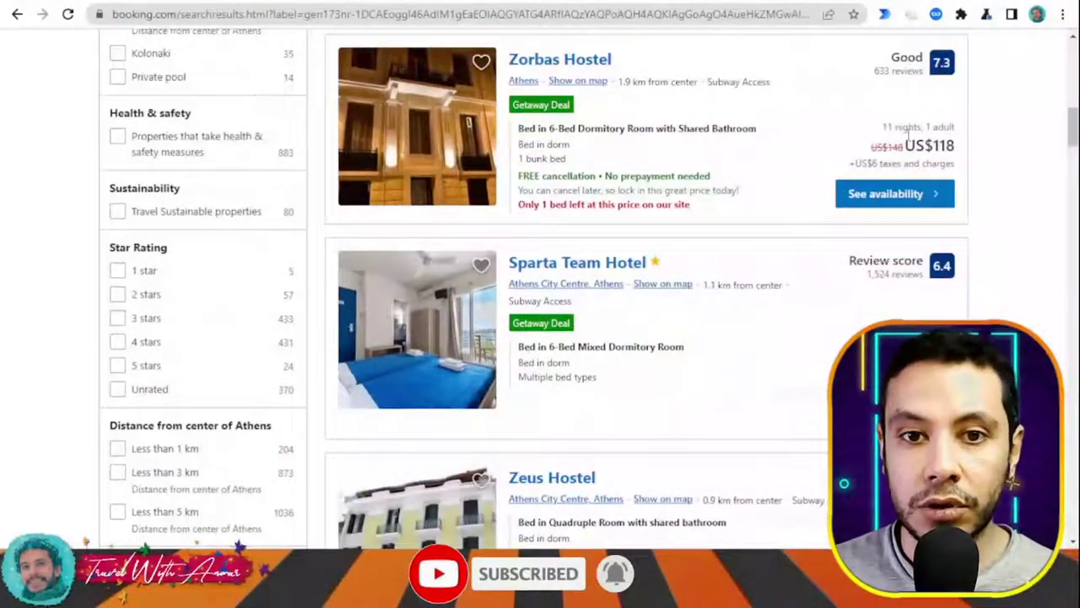
{"action": "scroll", "coordinate": [910, 133], "scroll_direction": "down", "scroll_amount": 3}
{"action": "scroll", "coordinate": [1013, 211], "scroll_direction": "up", "scroll_amount": 2}
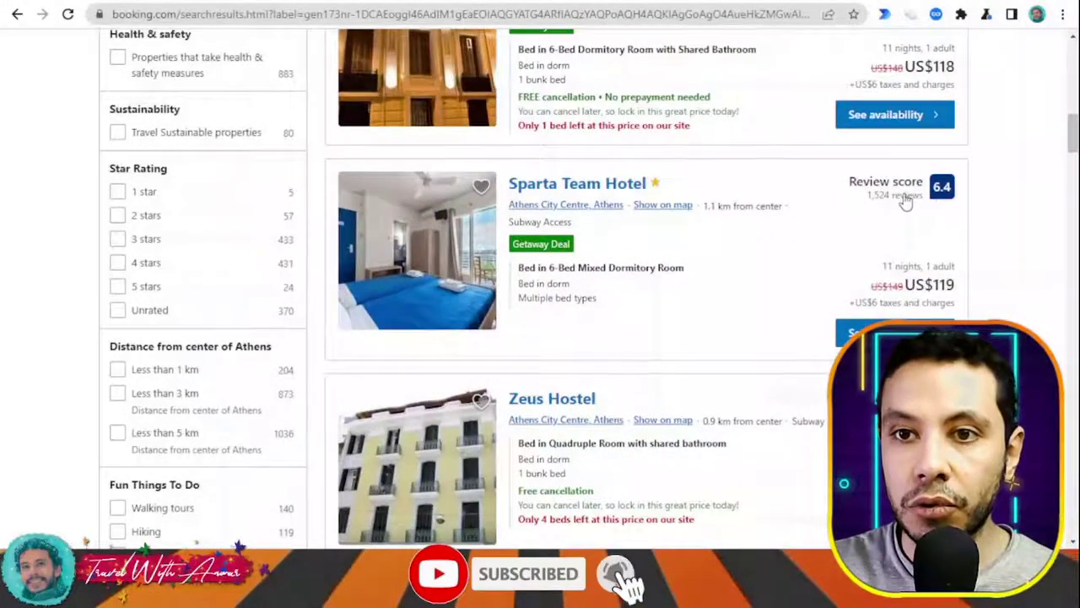
{"action": "scroll", "coordinate": [901, 206], "scroll_direction": "up", "scroll_amount": 3}
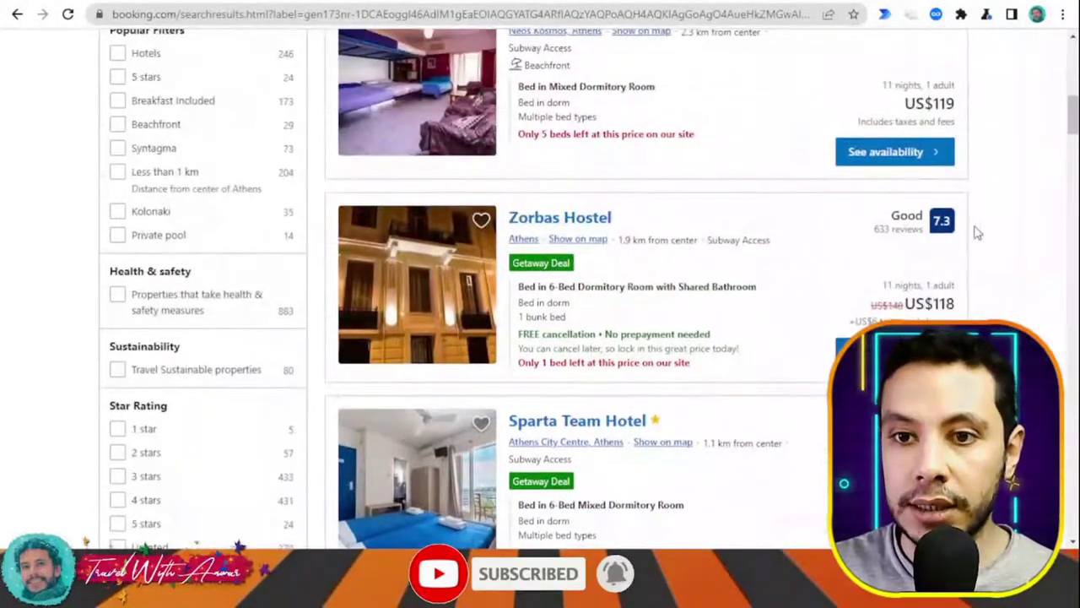
{"action": "scroll", "coordinate": [901, 232], "scroll_direction": "up", "scroll_amount": 5}
{"action": "scroll", "coordinate": [993, 243], "scroll_direction": "up", "scroll_amount": 3}
{"action": "scroll", "coordinate": [992, 241], "scroll_direction": "down", "scroll_amount": 8}
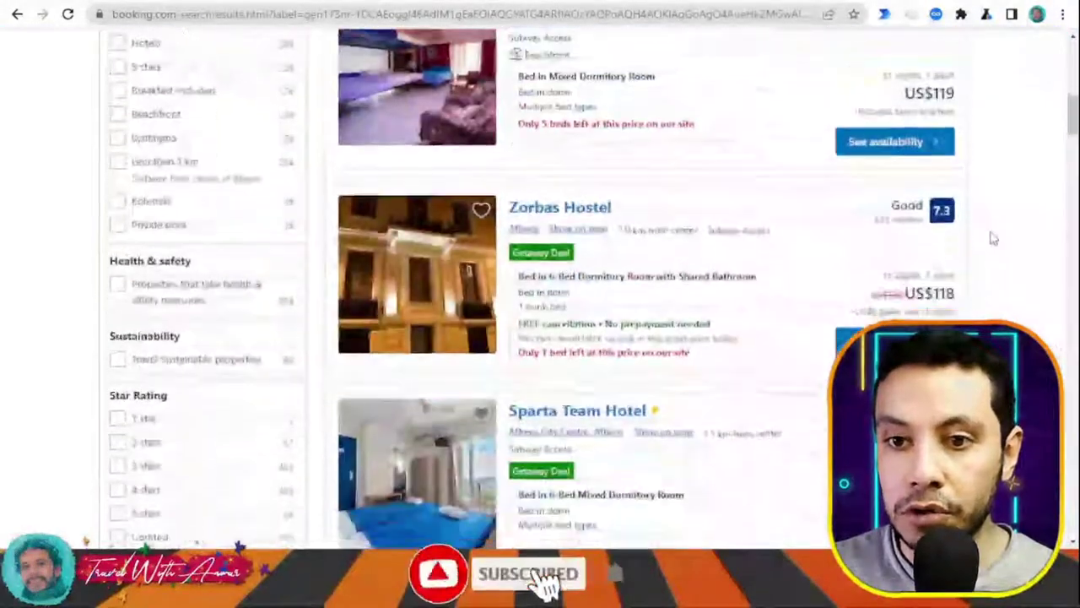
{"action": "scroll", "coordinate": [993, 239], "scroll_direction": "down", "scroll_amount": 7}
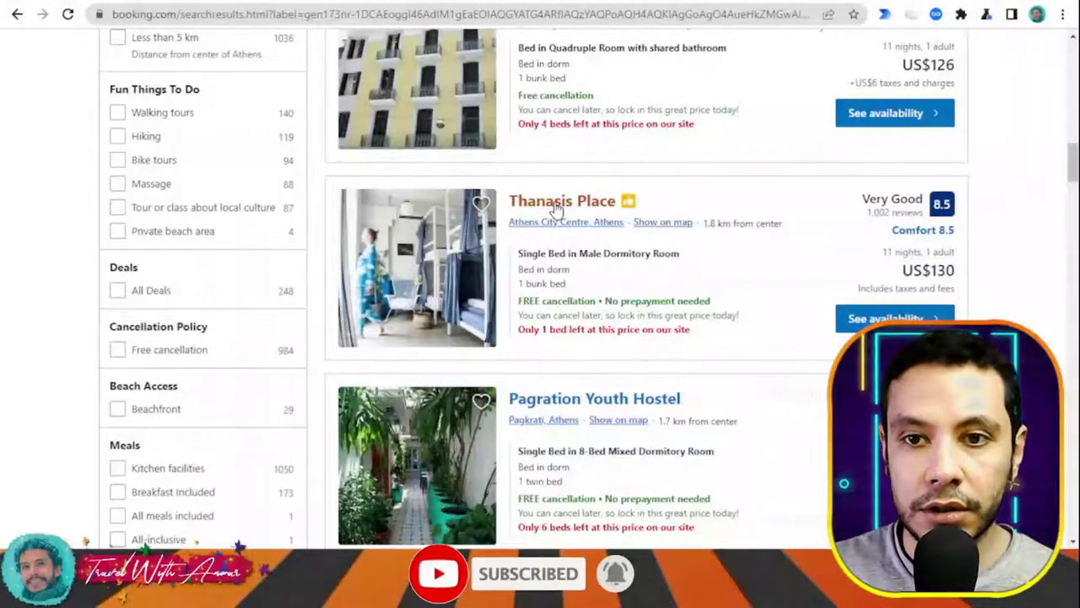
{"action": "scroll", "coordinate": [574, 135], "scroll_direction": "down", "scroll_amount": 1}
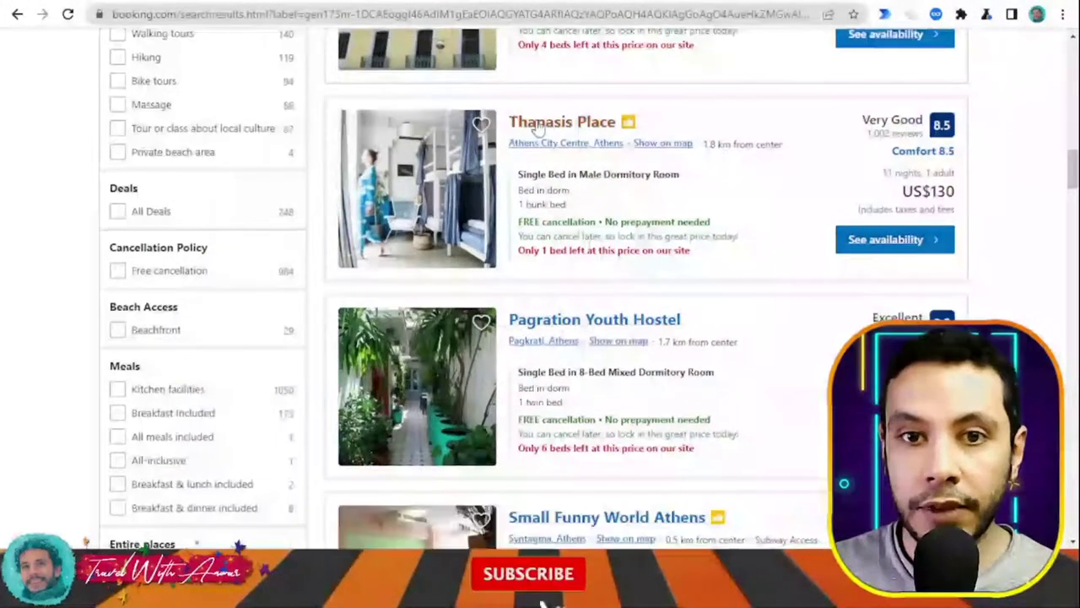
Step: Open Thanasis Place and reach its Availability table with the US$130 male dorm bed
{"action": "left_click", "coordinate": [557, 127]}
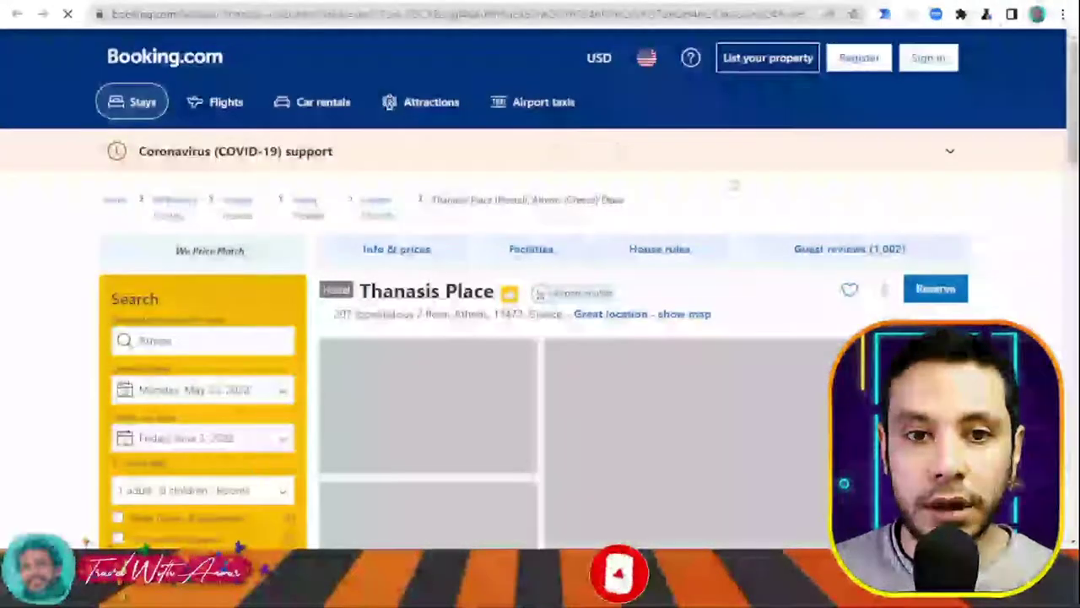
{"action": "scroll", "coordinate": [1025, 203], "scroll_direction": "down", "scroll_amount": 2}
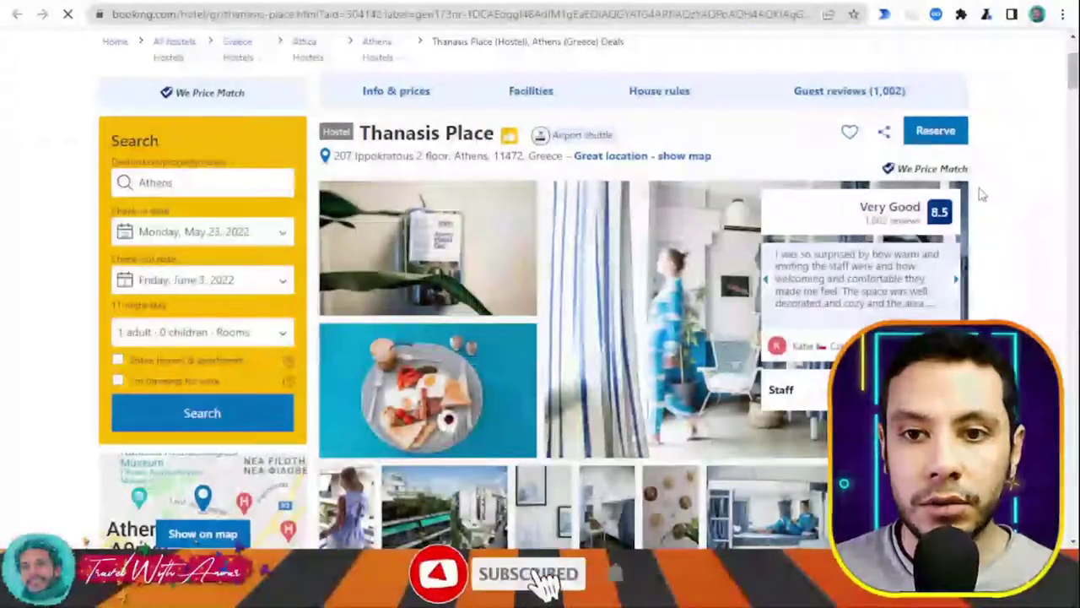
{"action": "scroll", "coordinate": [971, 195], "scroll_direction": "down", "scroll_amount": 2}
{"action": "scroll", "coordinate": [682, 199], "scroll_direction": "up", "scroll_amount": 3}
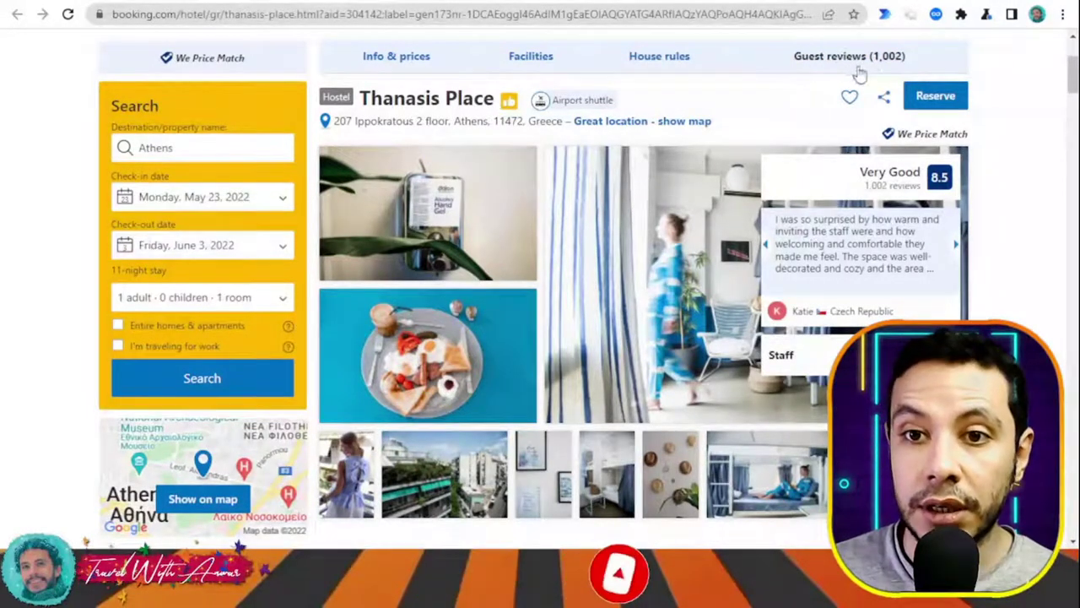
{"action": "scroll", "coordinate": [1009, 120], "scroll_direction": "down", "scroll_amount": 5}
{"action": "scroll", "coordinate": [1013, 124], "scroll_direction": "down", "scroll_amount": 5}
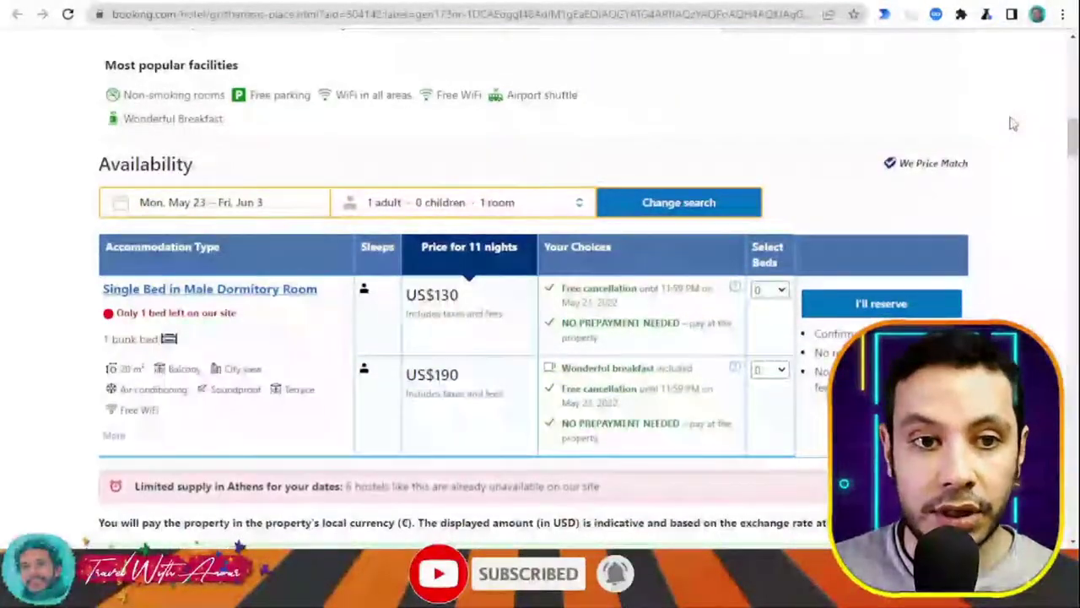
{"action": "scroll", "coordinate": [996, 118], "scroll_direction": "down", "scroll_amount": 2}
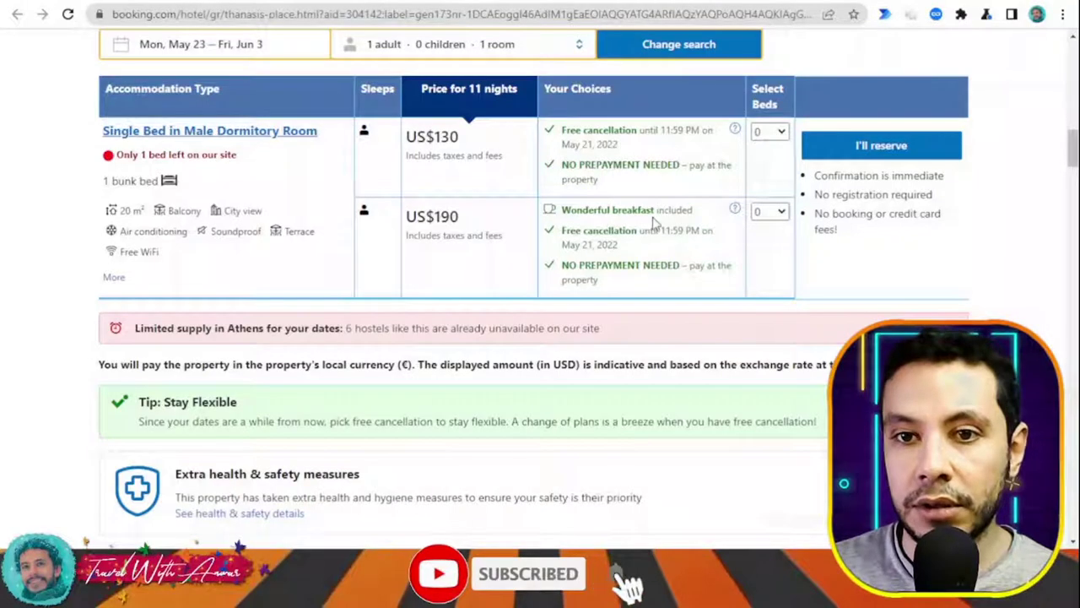
Step: Select 1 bed in the US$130 Single Bed in Male Dormitory Room and reserve it
{"action": "left_click", "coordinate": [769, 132]}
{"action": "left_click", "coordinate": [772, 165]}
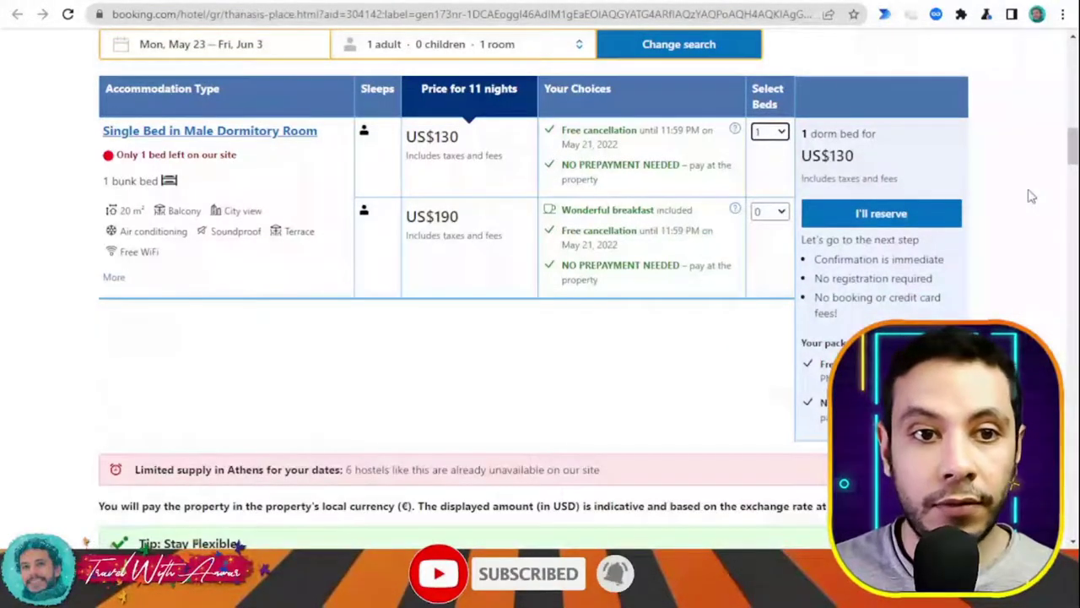
{"action": "scroll", "coordinate": [295, 146], "scroll_direction": "down", "scroll_amount": 1}
{"action": "scroll", "coordinate": [190, 175], "scroll_direction": "up", "scroll_amount": 1}
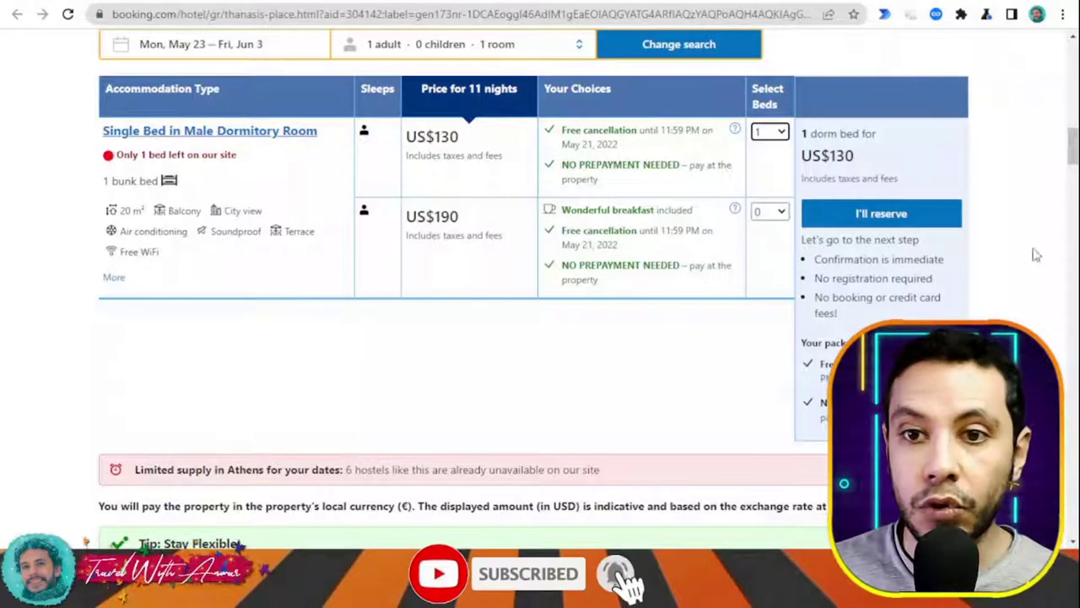
{"action": "scroll", "coordinate": [983, 231], "scroll_direction": "down", "scroll_amount": 2}
{"action": "scroll", "coordinate": [983, 231], "scroll_direction": "up", "scroll_amount": 2}
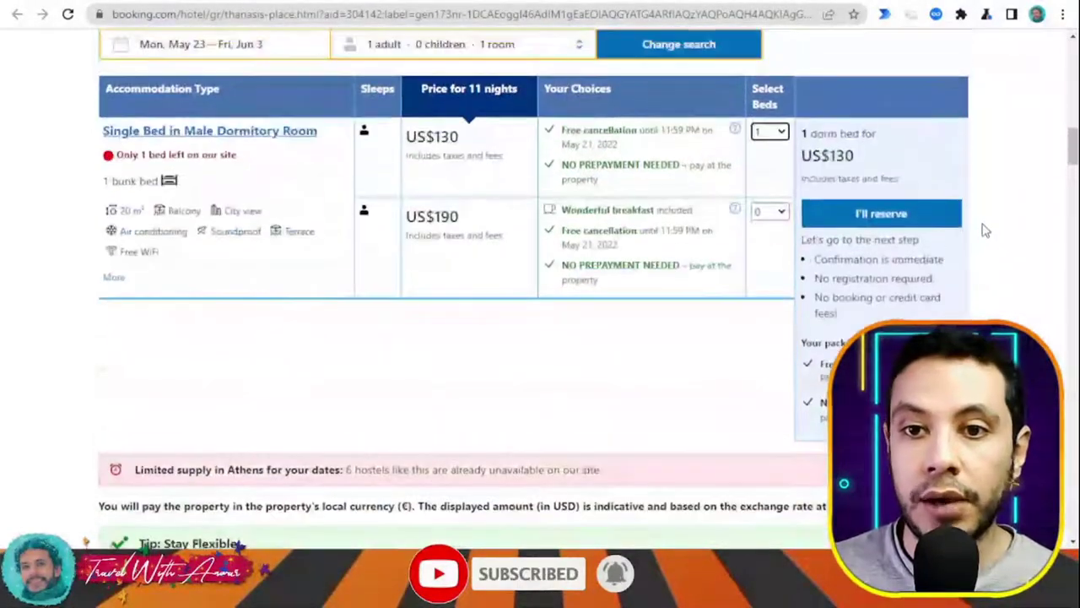
{"action": "mouse_move", "coordinate": [892, 221]}
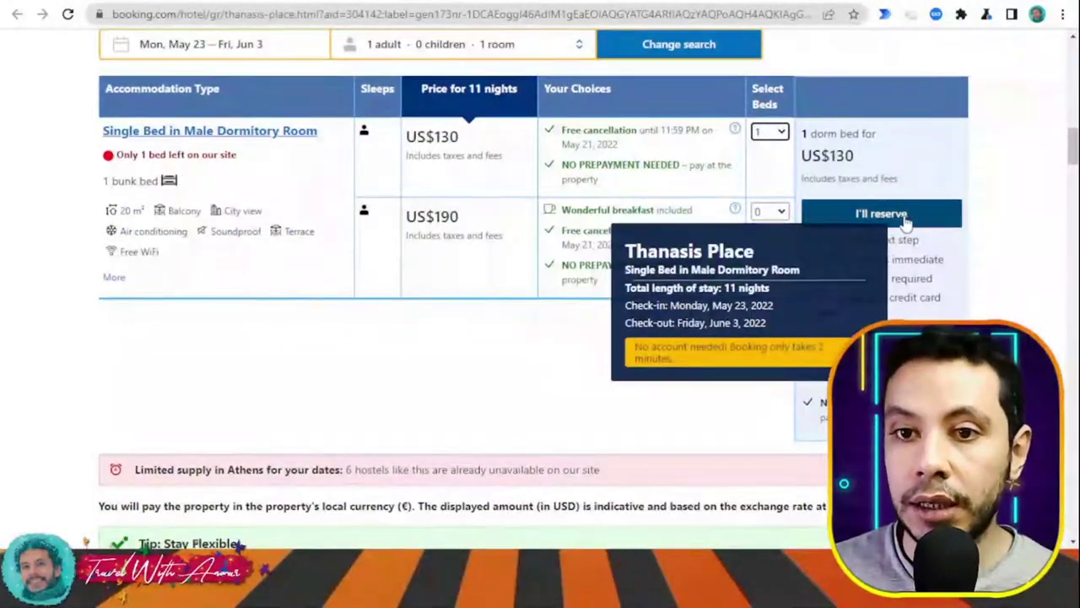
{"action": "left_click", "coordinate": [892, 221]}
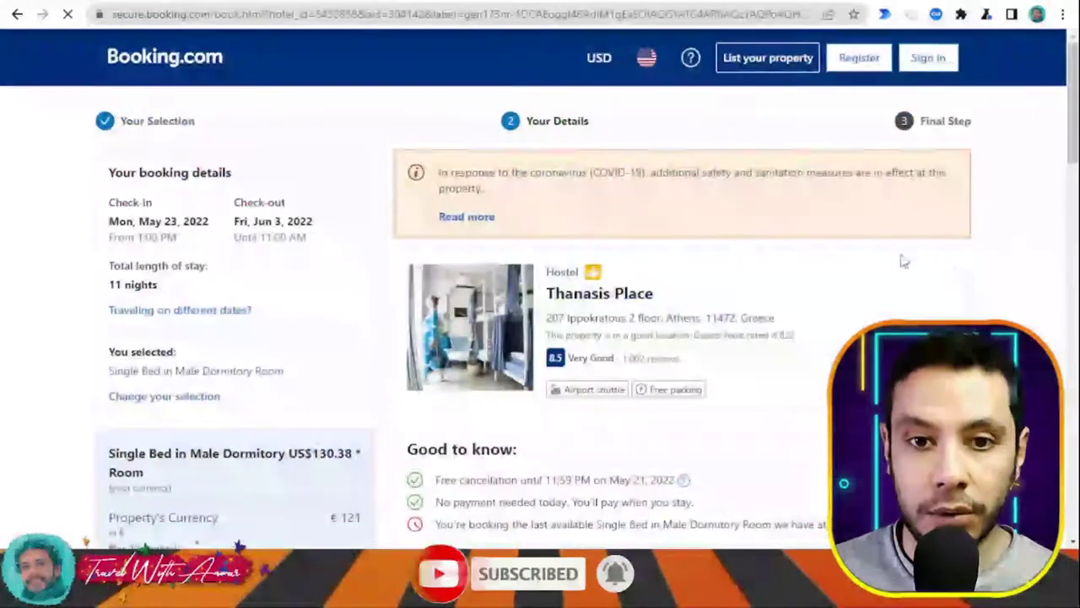
{"action": "scroll", "coordinate": [903, 262], "scroll_direction": "down", "scroll_amount": 1}
{"action": "scroll", "coordinate": [904, 262], "scroll_direction": "down", "scroll_amount": 1}
{"action": "scroll", "coordinate": [902, 258], "scroll_direction": "down", "scroll_amount": 2}
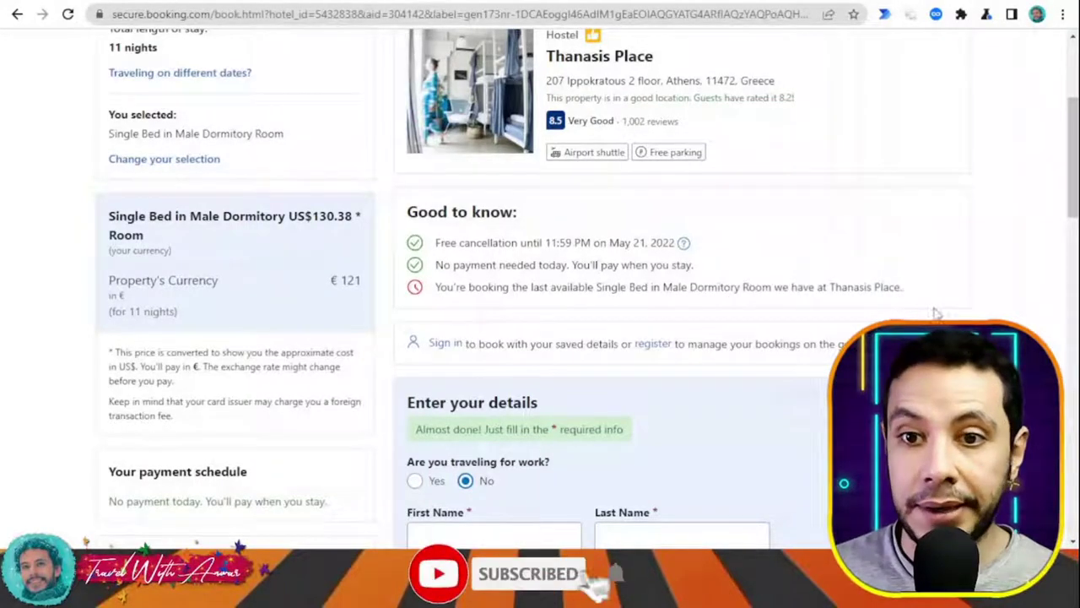
{"action": "scroll", "coordinate": [903, 306], "scroll_direction": "down", "scroll_amount": 2}
{"action": "scroll", "coordinate": [911, 304], "scroll_direction": "down", "scroll_amount": 2}
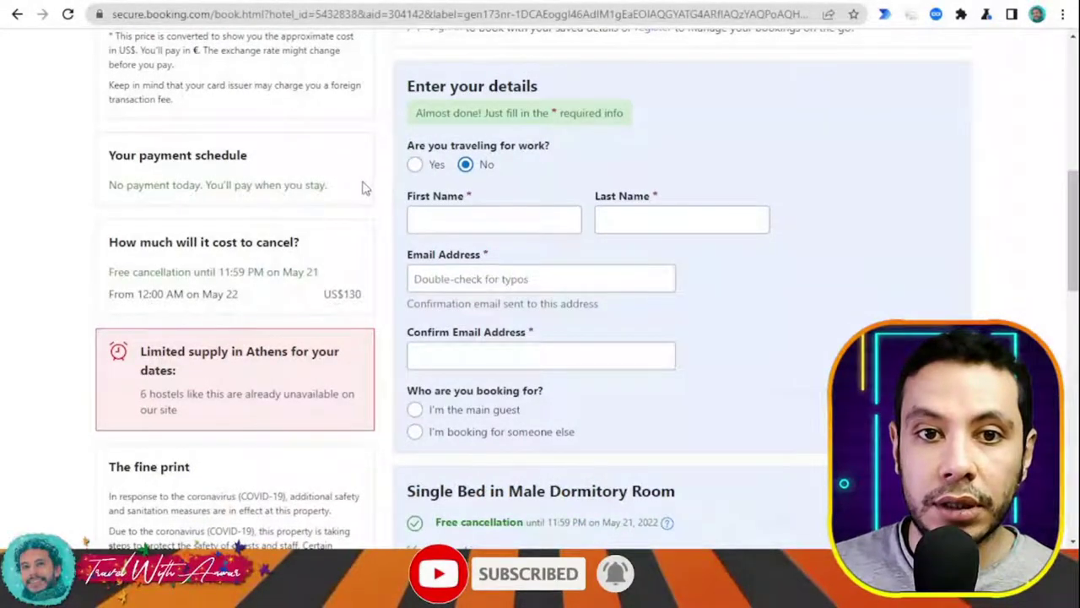
{"action": "scroll", "coordinate": [523, 203], "scroll_direction": "down", "scroll_amount": 1}
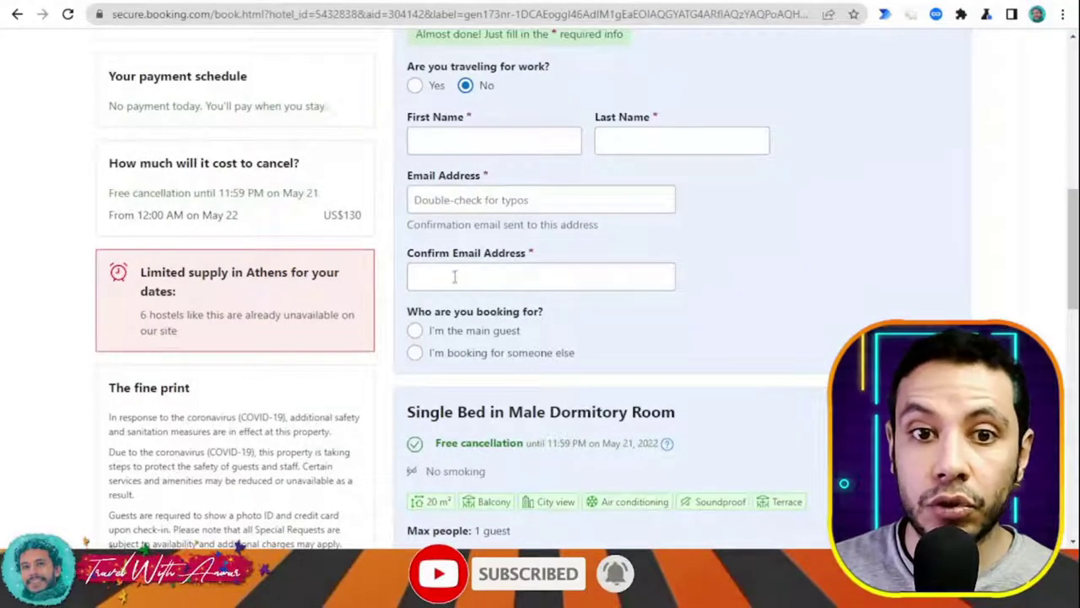
{"action": "scroll", "coordinate": [632, 245], "scroll_direction": "down", "scroll_amount": 4}
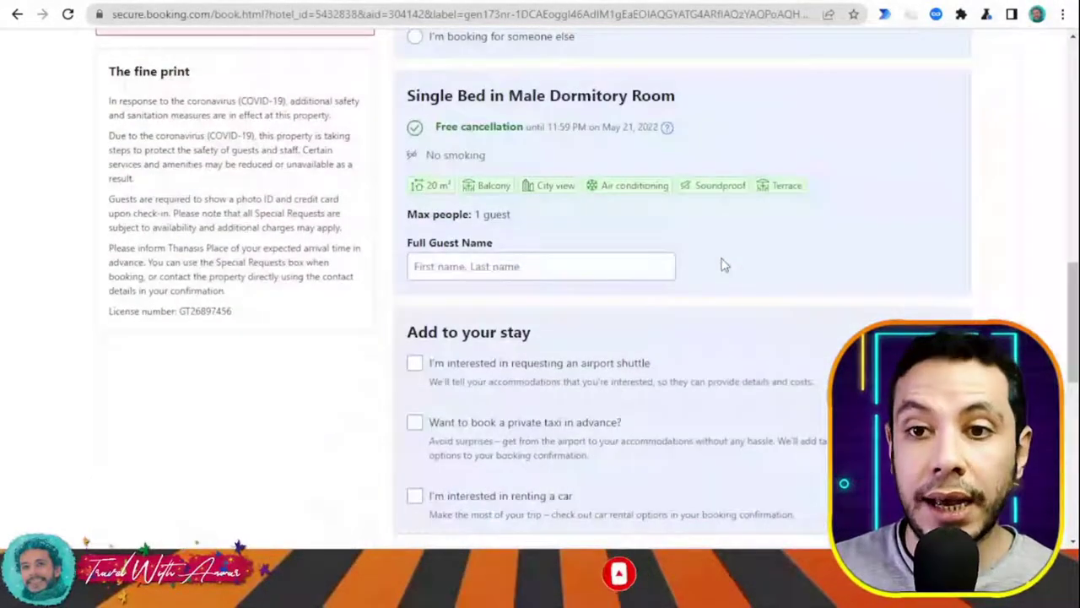
{"action": "scroll", "coordinate": [724, 265], "scroll_direction": "up", "scroll_amount": 7}
{"action": "scroll", "coordinate": [723, 265], "scroll_direction": "up", "scroll_amount": 5}
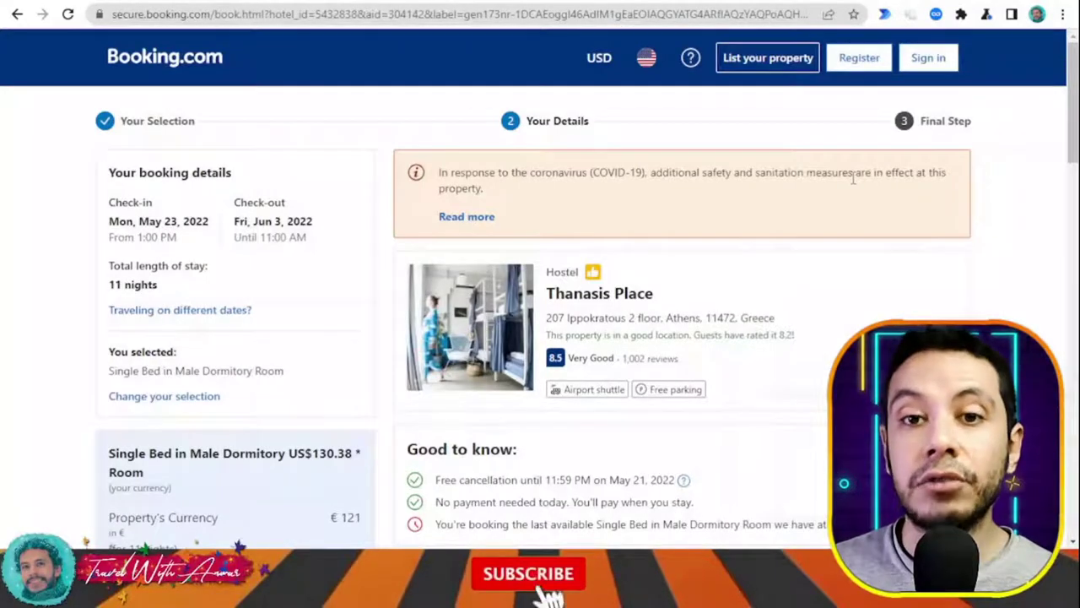
{"action": "scroll", "coordinate": [832, 295], "scroll_direction": "down", "scroll_amount": 10}
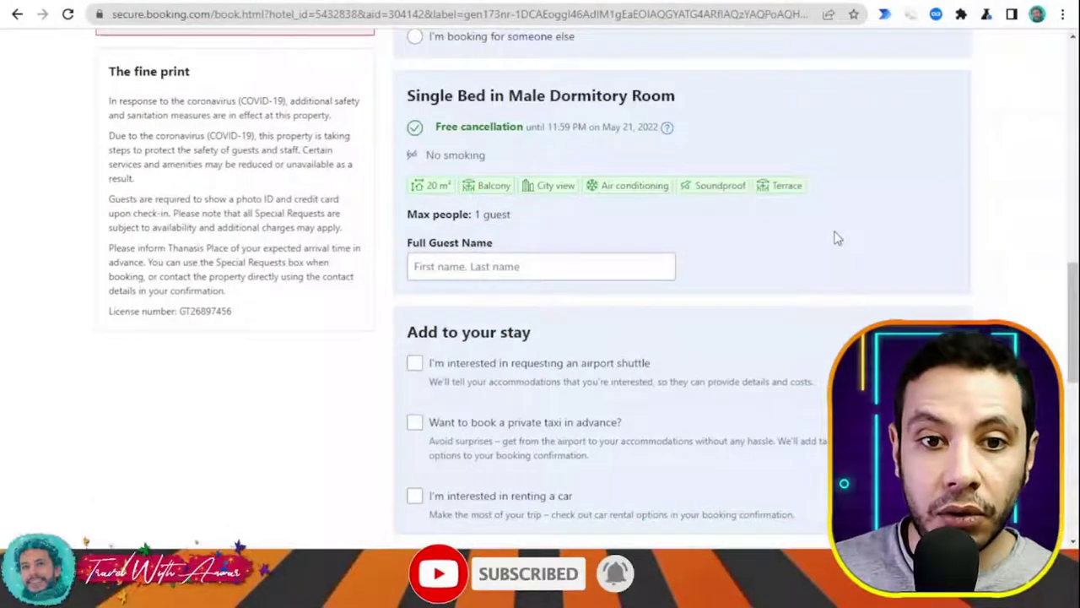
{"action": "scroll", "coordinate": [834, 237], "scroll_direction": "down", "scroll_amount": 2}
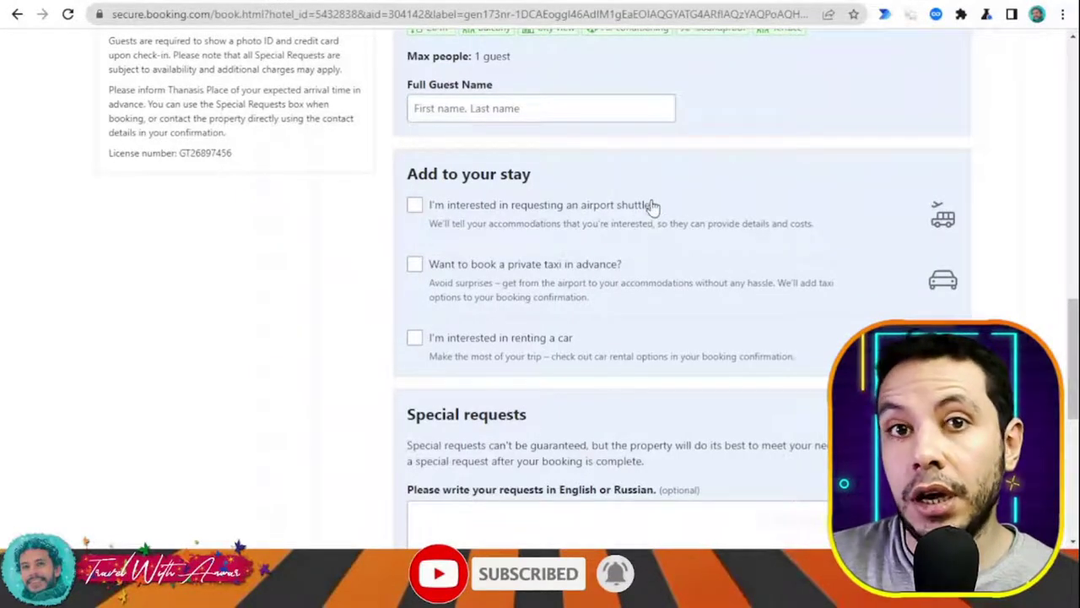
{"action": "scroll", "coordinate": [670, 218], "scroll_direction": "down", "scroll_amount": 3}
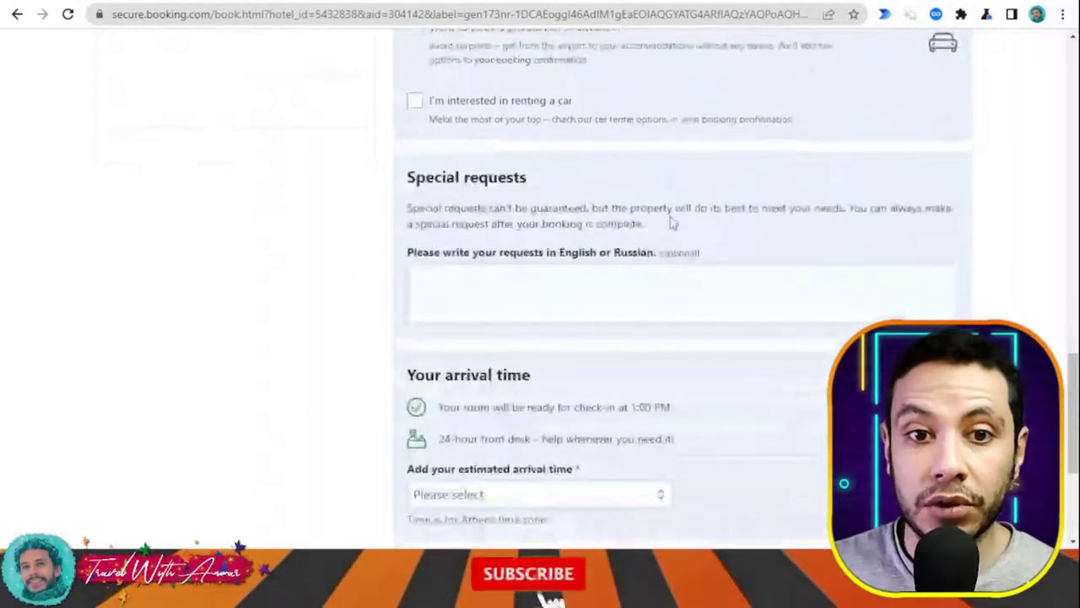
{"action": "scroll", "coordinate": [607, 127], "scroll_direction": "down", "scroll_amount": 2}
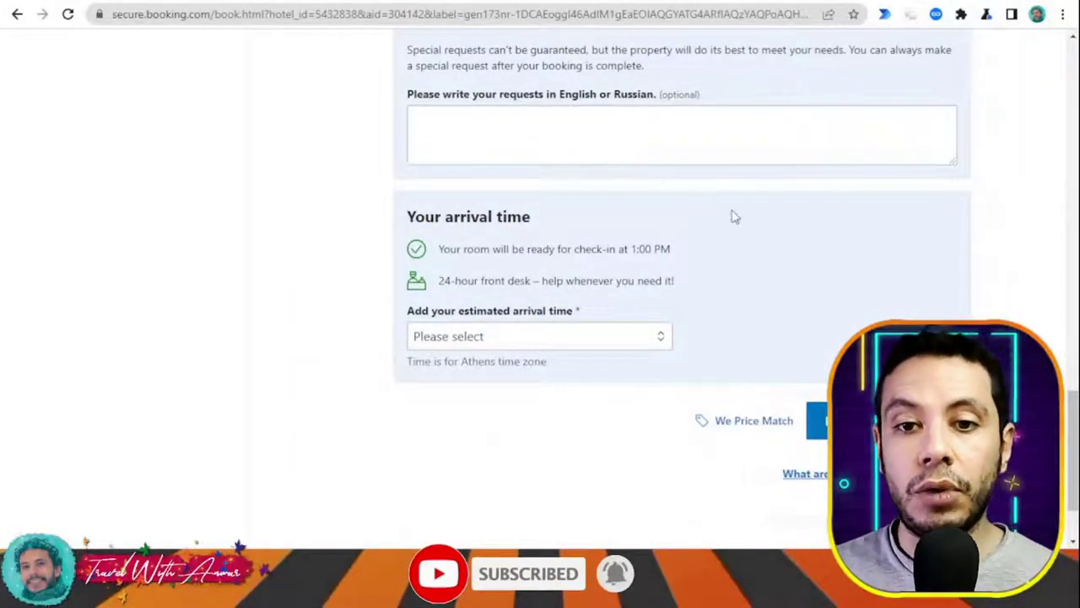
{"action": "scroll", "coordinate": [743, 219], "scroll_direction": "up", "scroll_amount": 10}
{"action": "scroll", "coordinate": [760, 224], "scroll_direction": "down", "scroll_amount": 1}
{"action": "scroll", "coordinate": [557, 220], "scroll_direction": "down", "scroll_amount": 8}
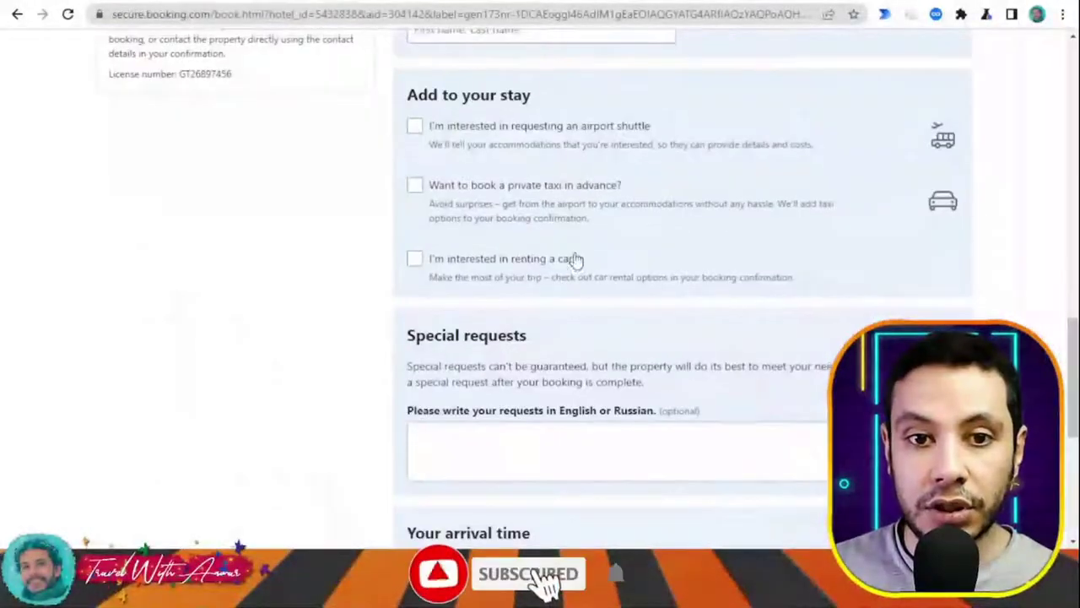
{"action": "scroll", "coordinate": [575, 259], "scroll_direction": "down", "scroll_amount": 5}
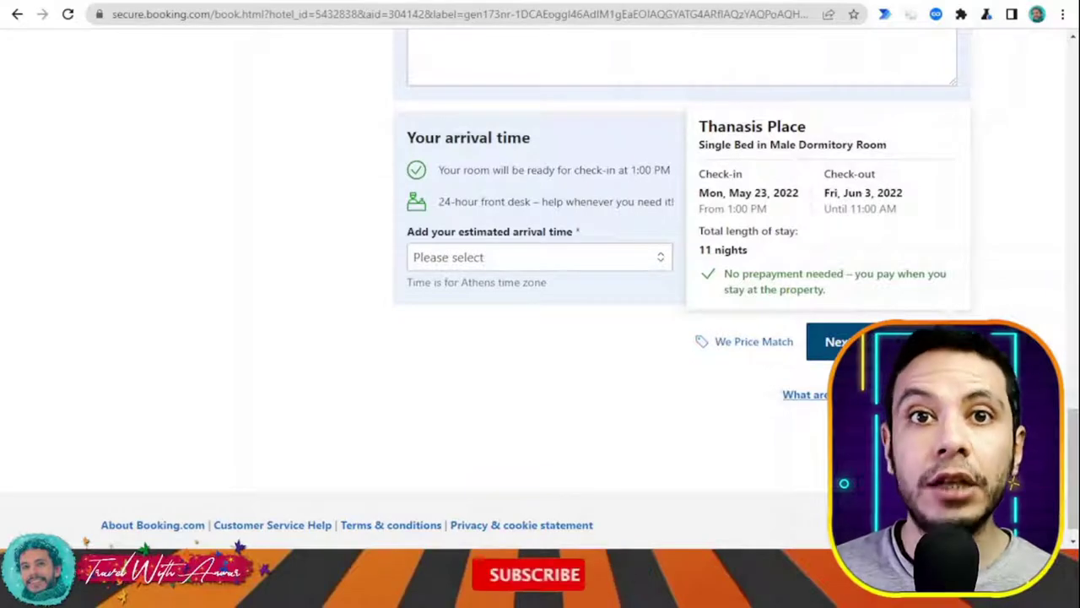
{"action": "mouse_move", "coordinate": [1072, 253]}
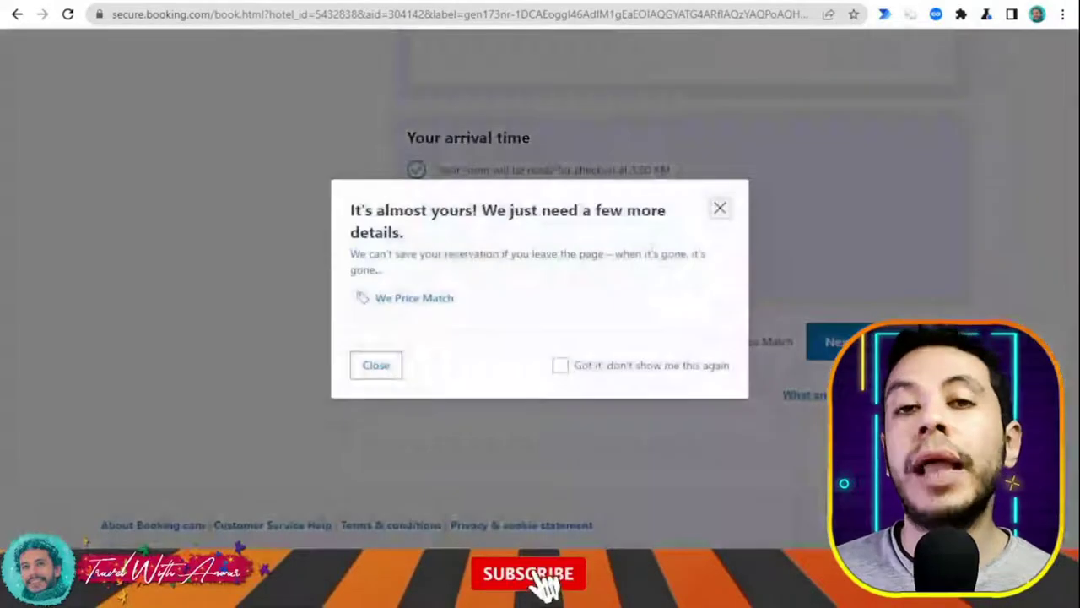
Step: Dismiss the 'It's almost yours!' reminder on the booking form
{"action": "left_click", "coordinate": [720, 209]}
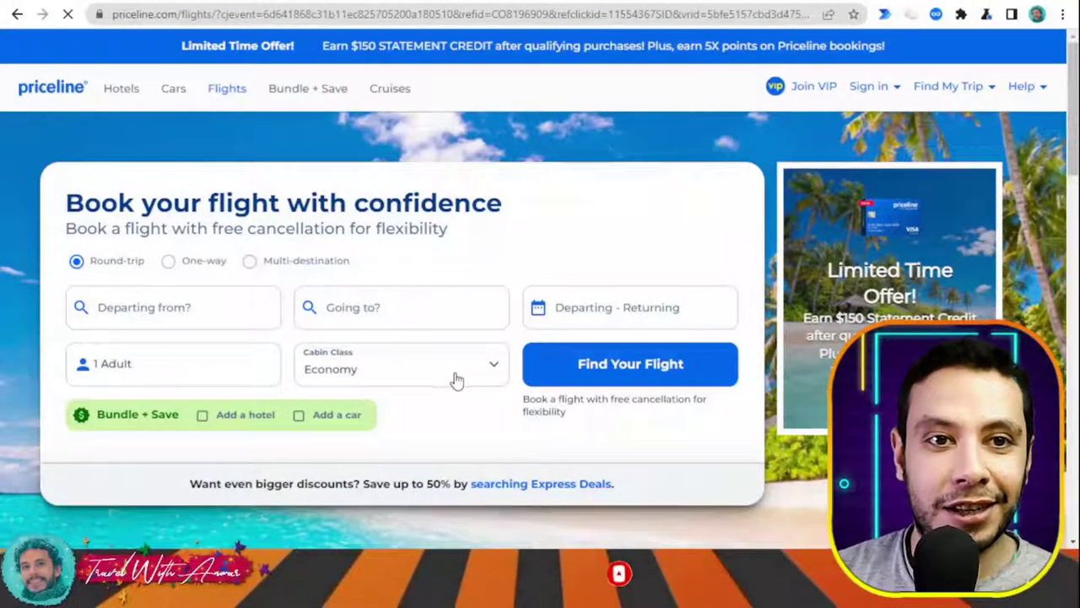
Step: Enter New Delhi (DEL) as the departure airport and Colombo (CMB) as the destination
{"action": "scroll", "coordinate": [260, 250], "scroll_direction": "down", "scroll_amount": 1}
{"action": "scroll", "coordinate": [260, 249], "scroll_direction": "down", "scroll_amount": 1}
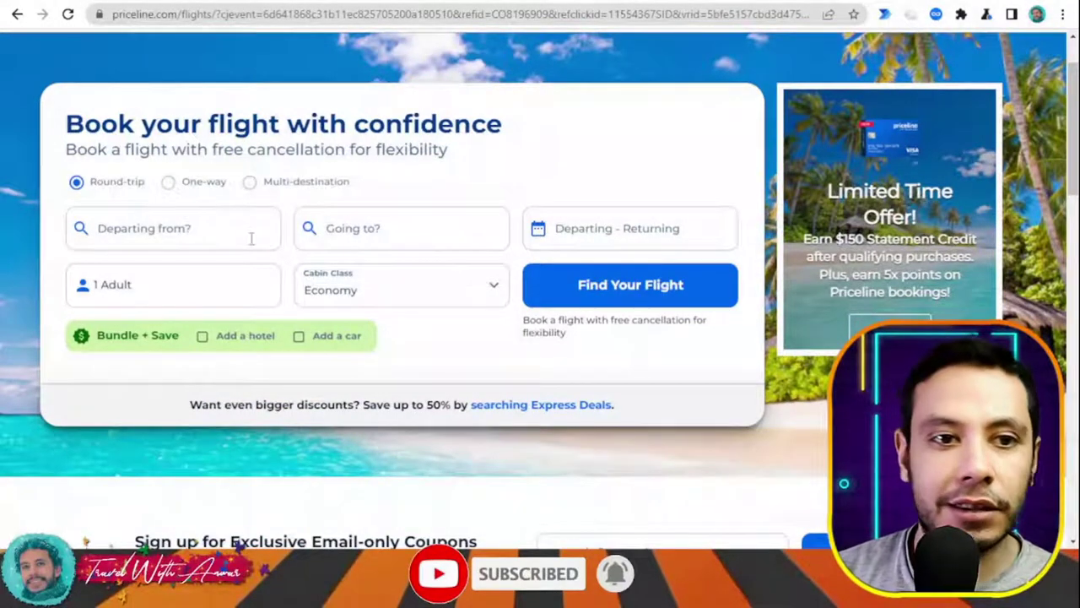
{"action": "left_click", "coordinate": [212, 229]}
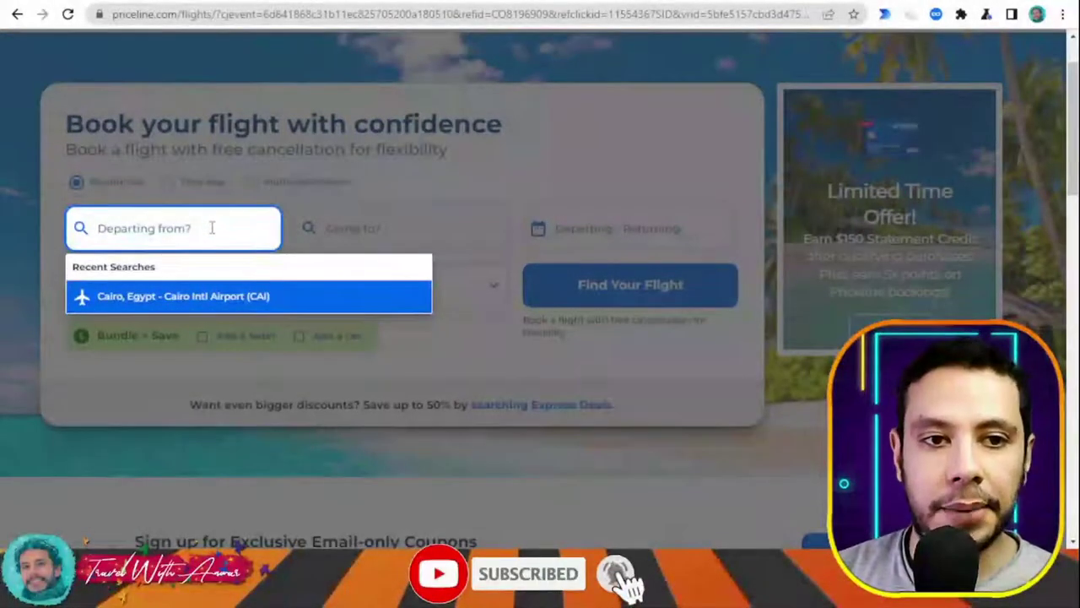
{"action": "type", "text": "delhi"}
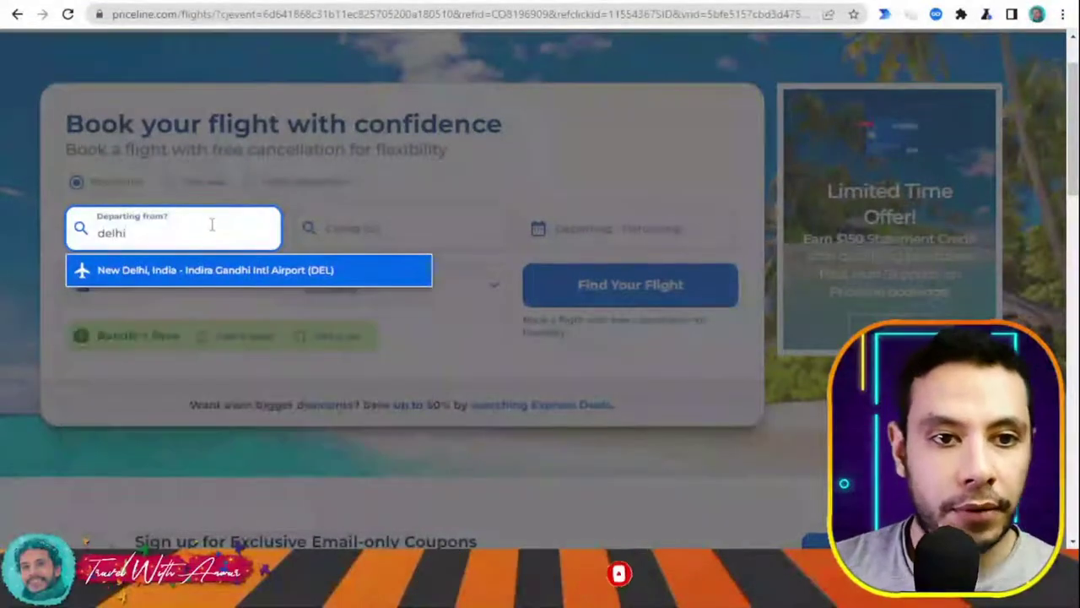
{"action": "left_click", "coordinate": [232, 271]}
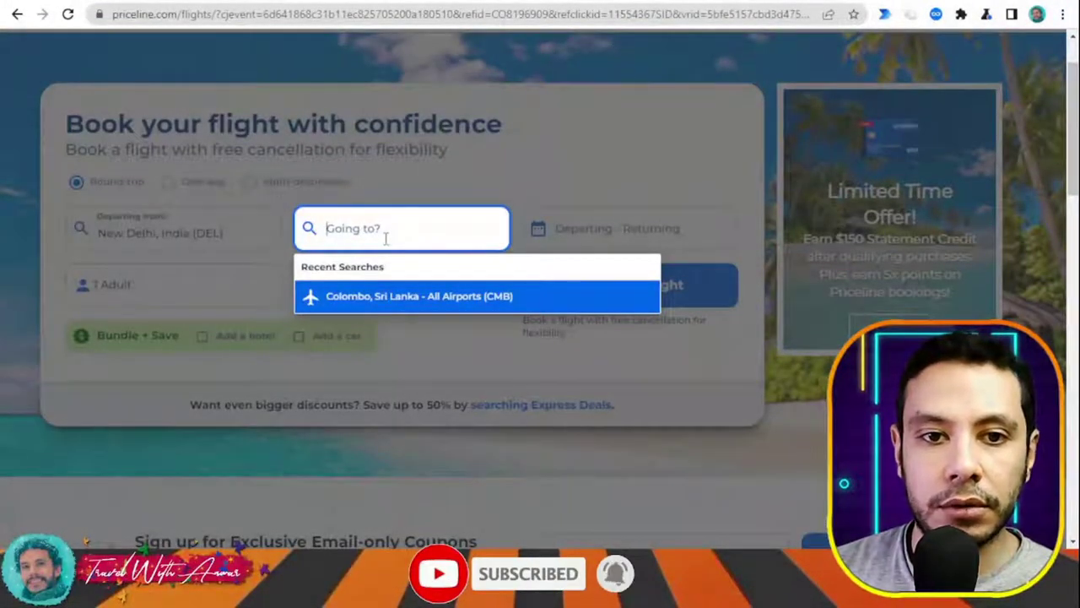
{"action": "left_click", "coordinate": [416, 295]}
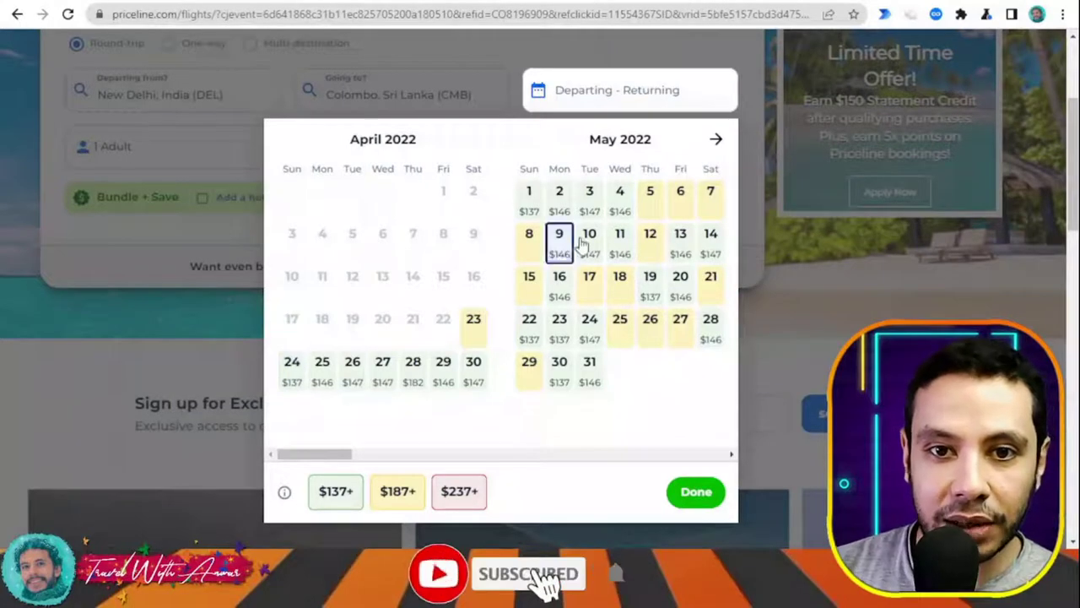
Step: Set the flight dates to April 24 out and May 23 back, then search
{"action": "left_click", "coordinate": [292, 380]}
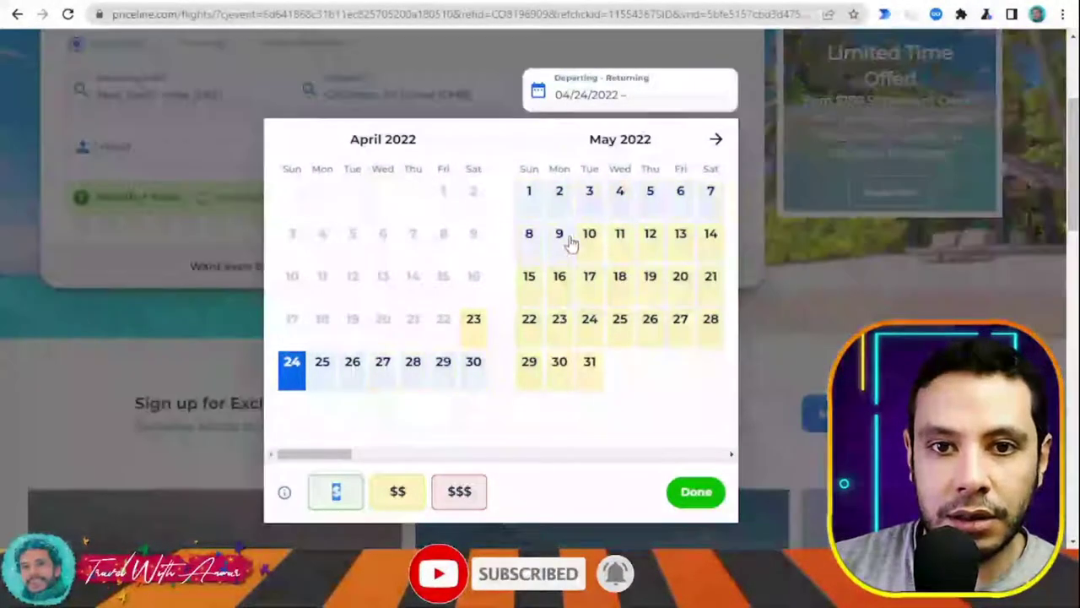
{"action": "left_click", "coordinate": [589, 201]}
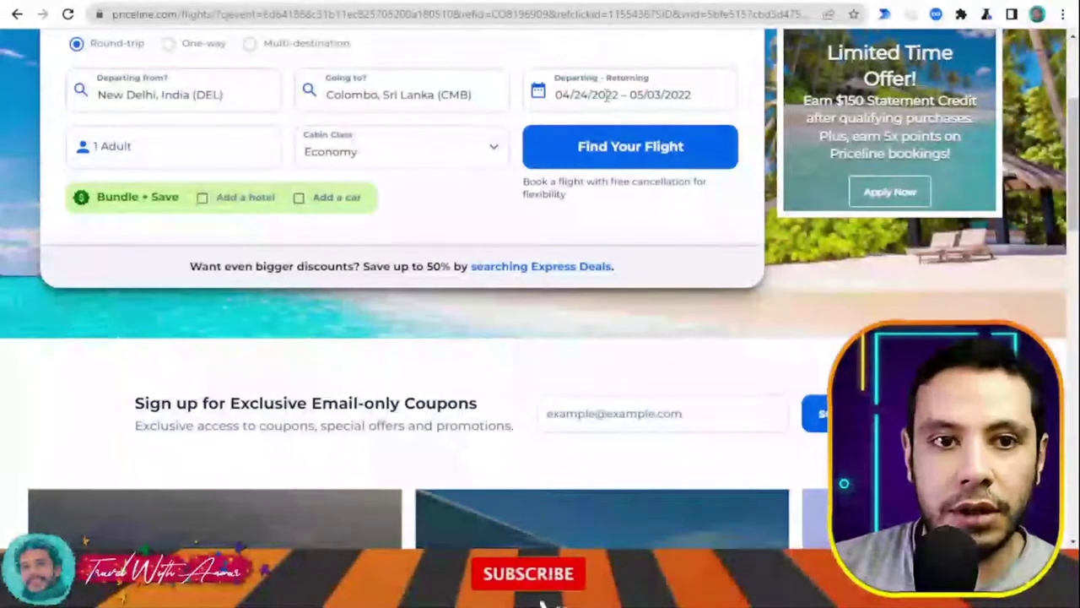
{"action": "left_click", "coordinate": [548, 94]}
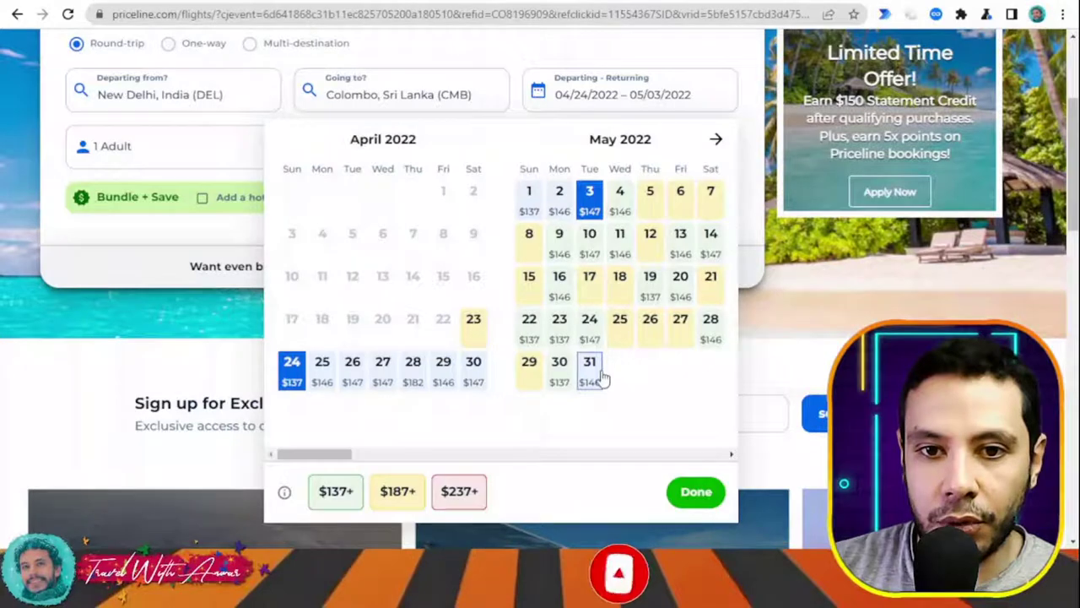
{"action": "left_click", "coordinate": [559, 333]}
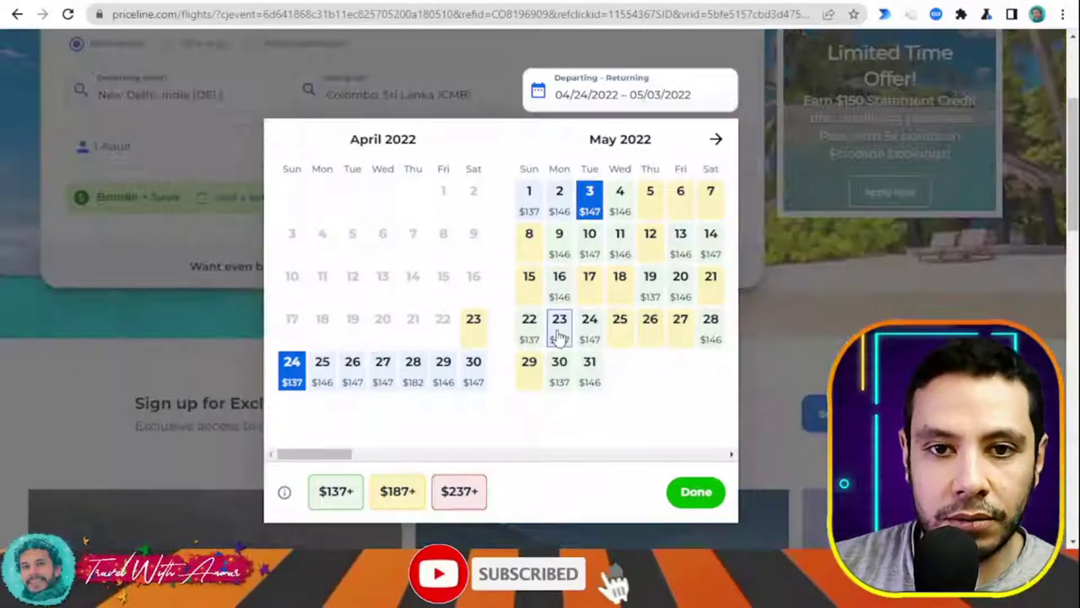
{"action": "left_click", "coordinate": [293, 377]}
{"action": "left_click", "coordinate": [559, 321]}
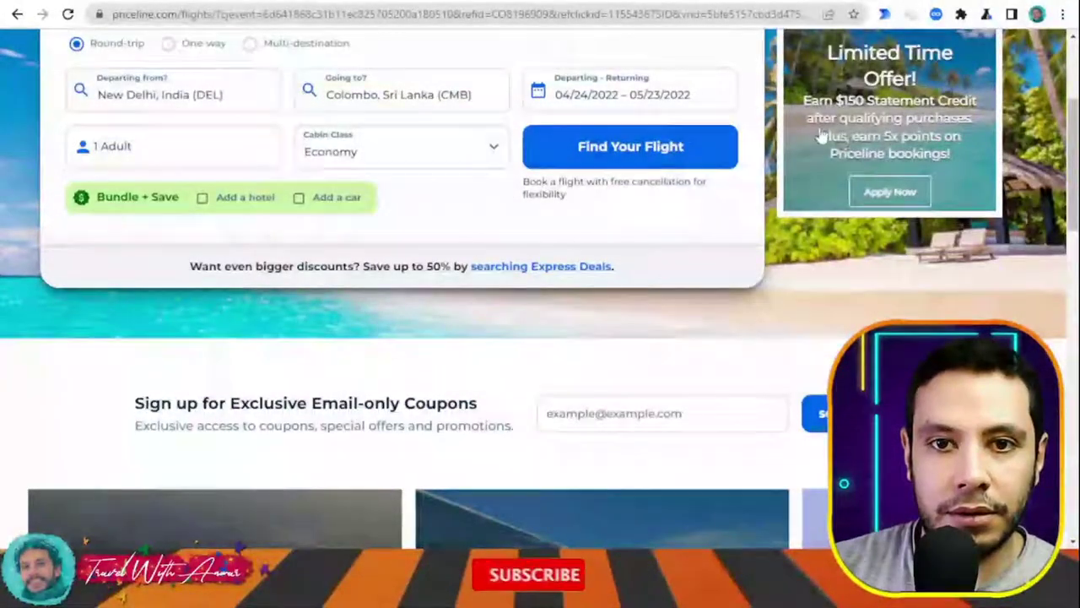
{"action": "left_click", "coordinate": [658, 99]}
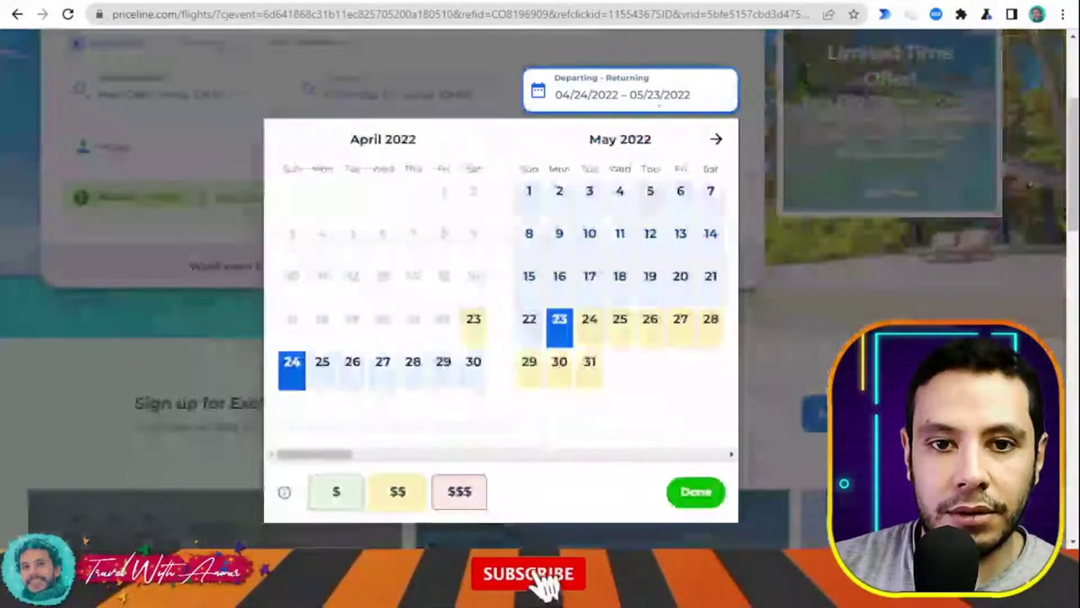
{"action": "left_click", "coordinate": [695, 493]}
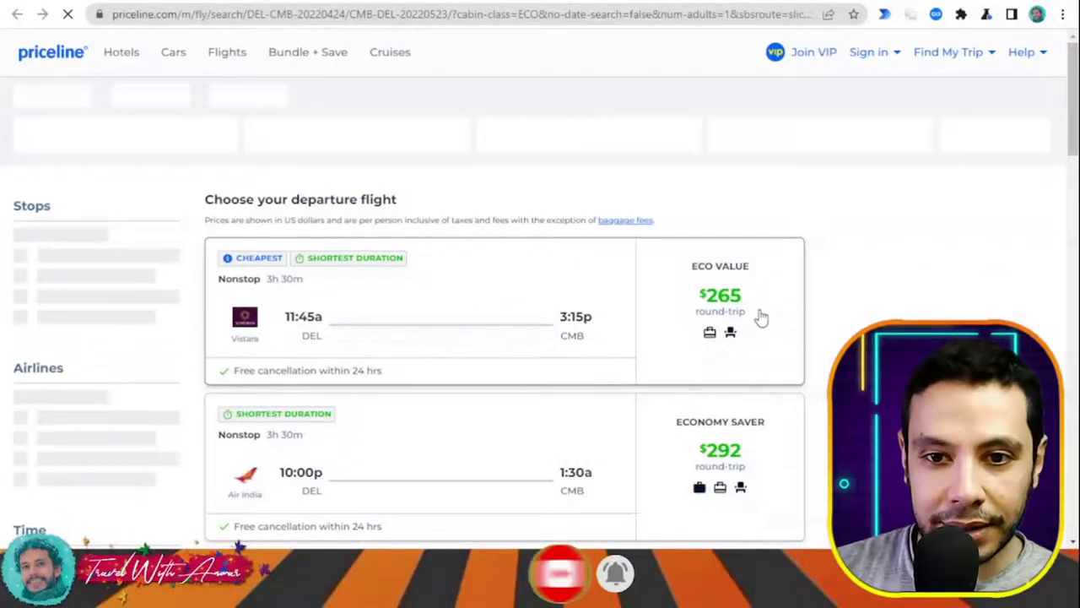
Step: Pick the $265 nonstop Vistara Eco Value fare as the Delhi–Colombo departure leg
{"action": "scroll", "coordinate": [764, 318], "scroll_direction": "down", "scroll_amount": 2}
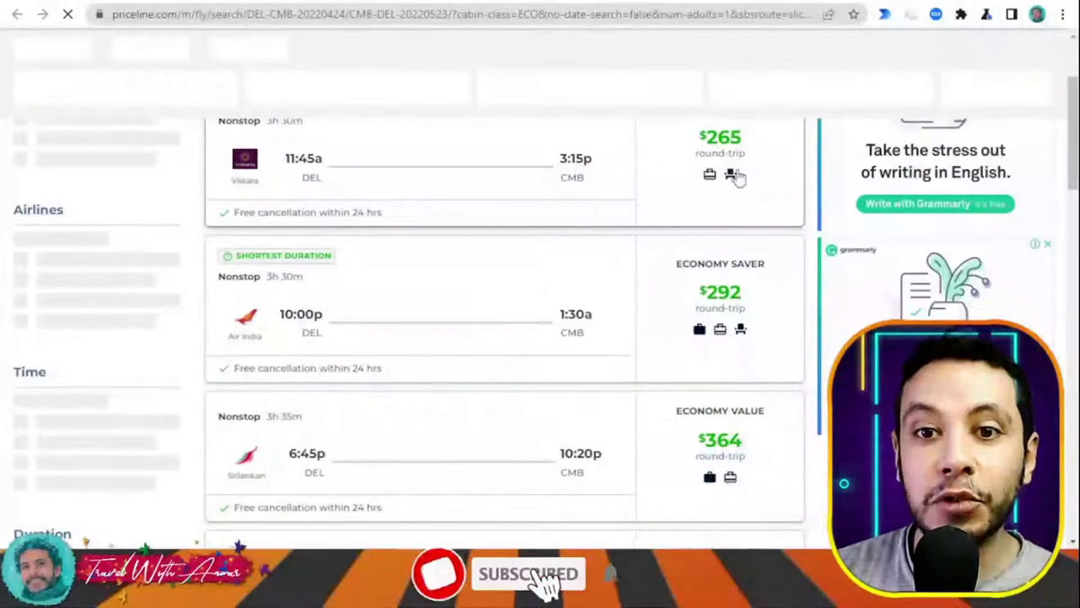
{"action": "scroll", "coordinate": [740, 173], "scroll_direction": "up", "scroll_amount": 1}
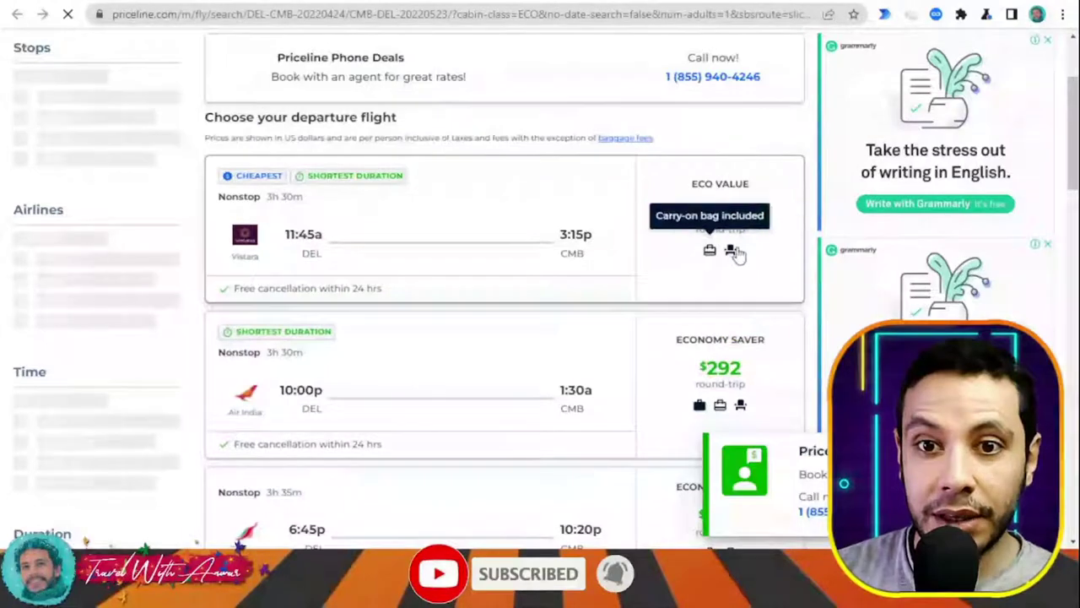
{"action": "scroll", "coordinate": [751, 234], "scroll_direction": "up", "scroll_amount": 1}
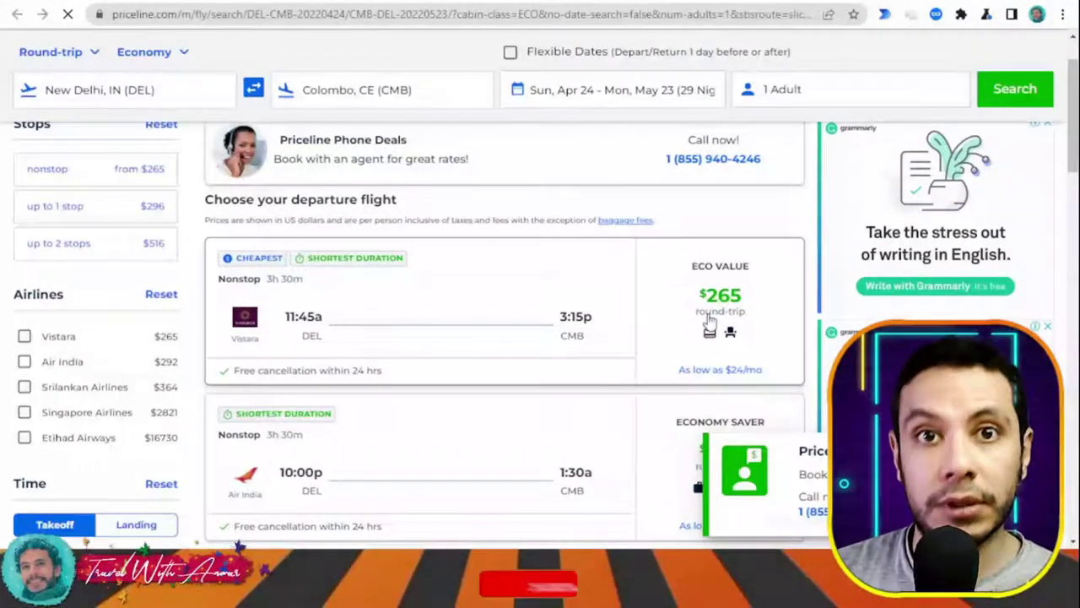
{"action": "scroll", "coordinate": [723, 314], "scroll_direction": "down", "scroll_amount": 1}
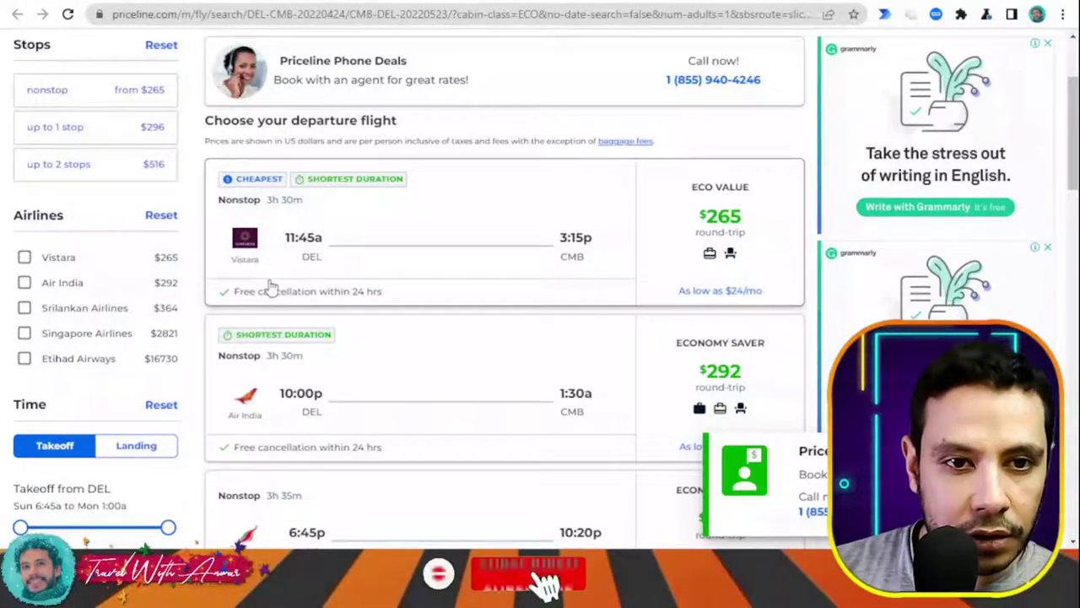
{"action": "scroll", "coordinate": [783, 245], "scroll_direction": "down", "scroll_amount": 2}
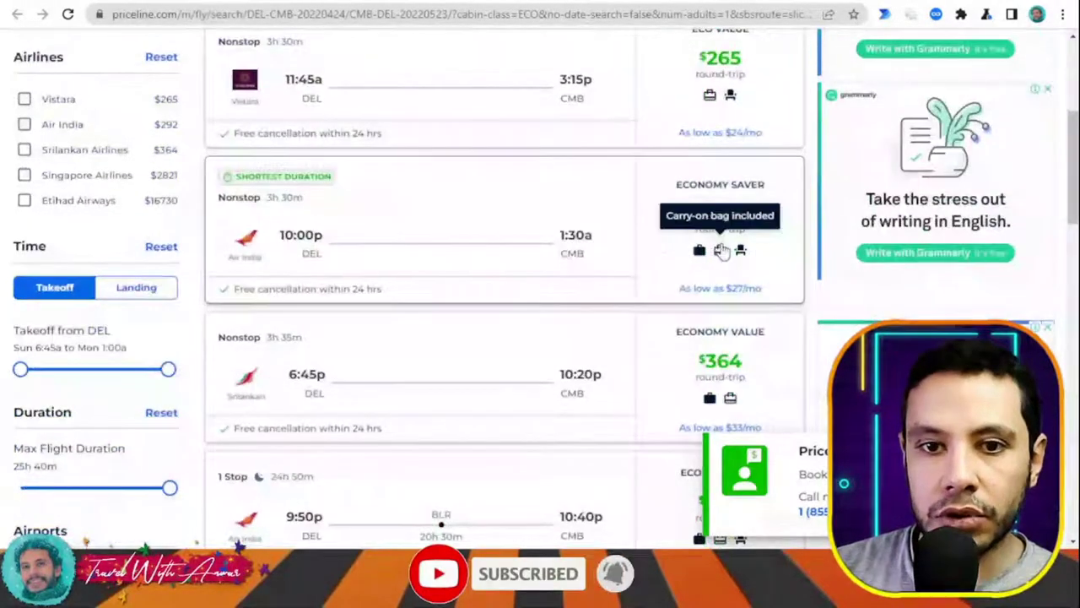
{"action": "scroll", "coordinate": [718, 248], "scroll_direction": "down", "scroll_amount": 1}
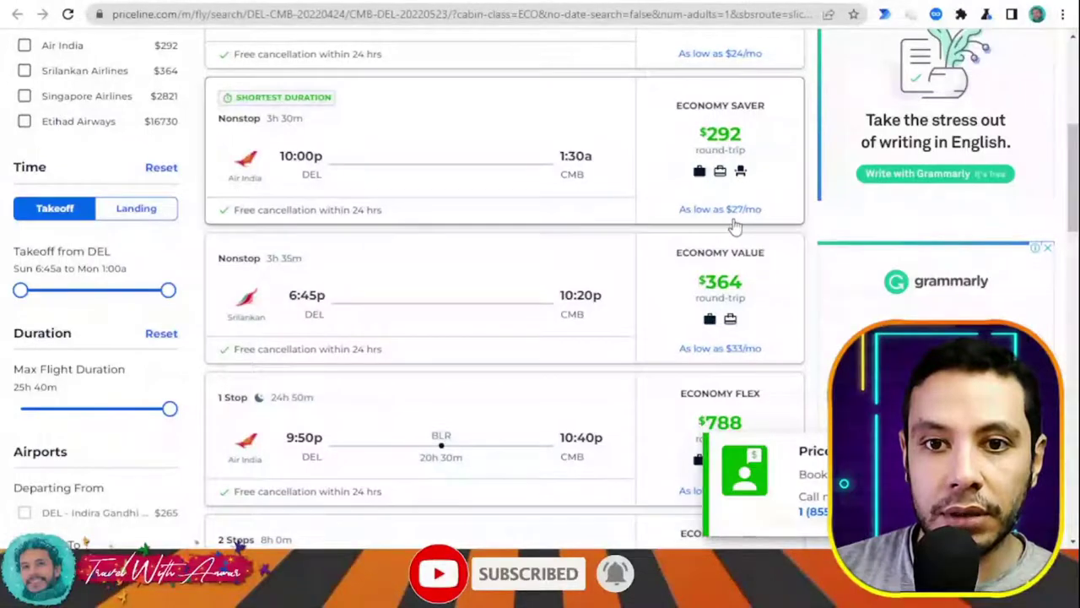
{"action": "scroll", "coordinate": [747, 242], "scroll_direction": "up", "scroll_amount": 3}
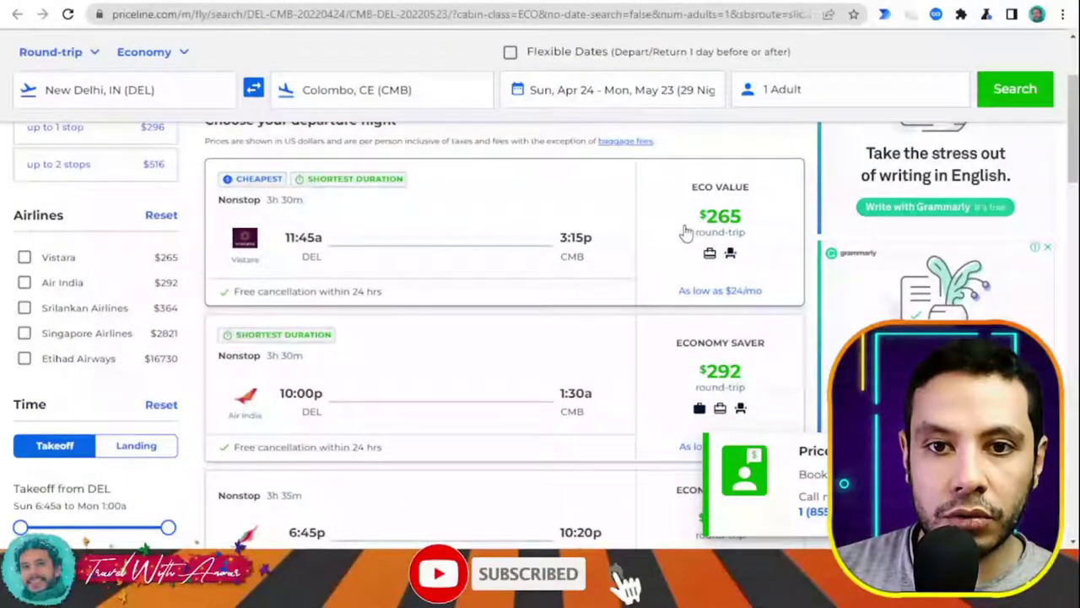
{"action": "left_click", "coordinate": [764, 268]}
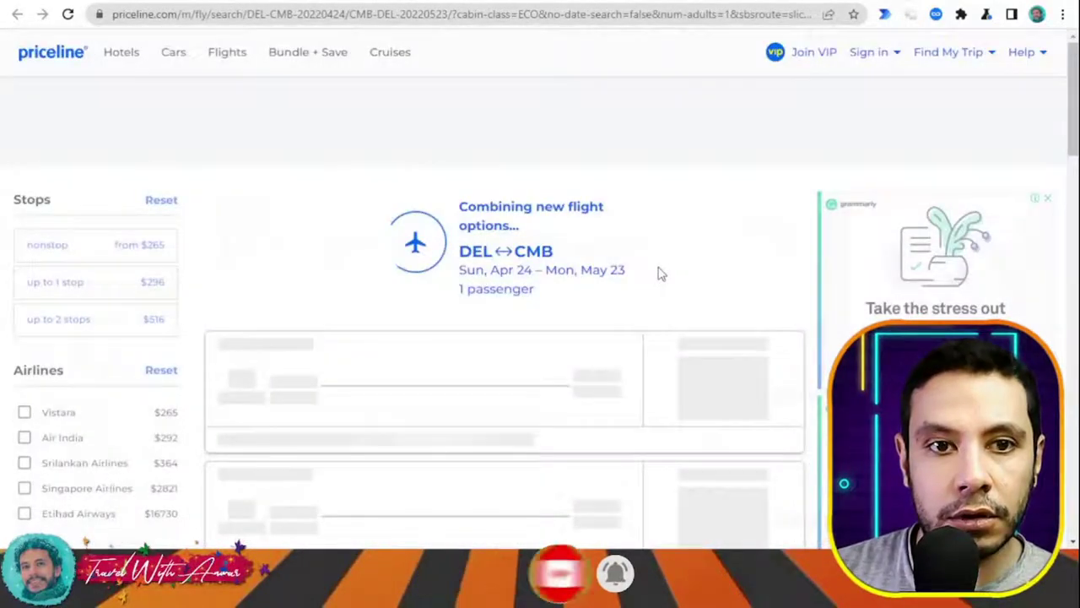
Step: Pick the +$0 Vistara 9:20a Eco Value fare as the return from Colombo
{"action": "scroll", "coordinate": [661, 272], "scroll_direction": "down", "scroll_amount": 3}
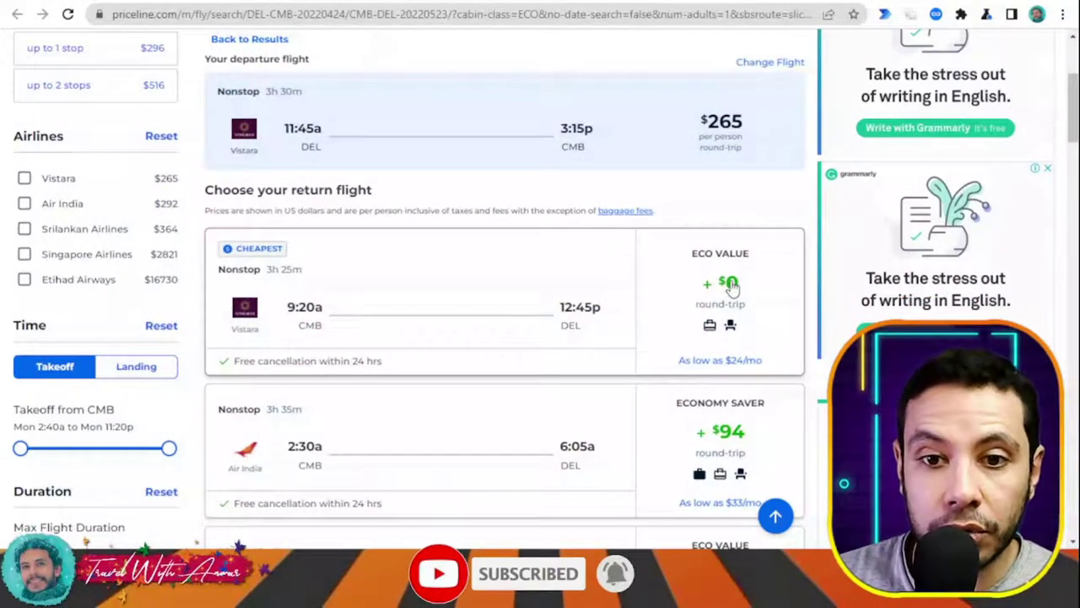
{"action": "scroll", "coordinate": [737, 284], "scroll_direction": "down", "scroll_amount": 2}
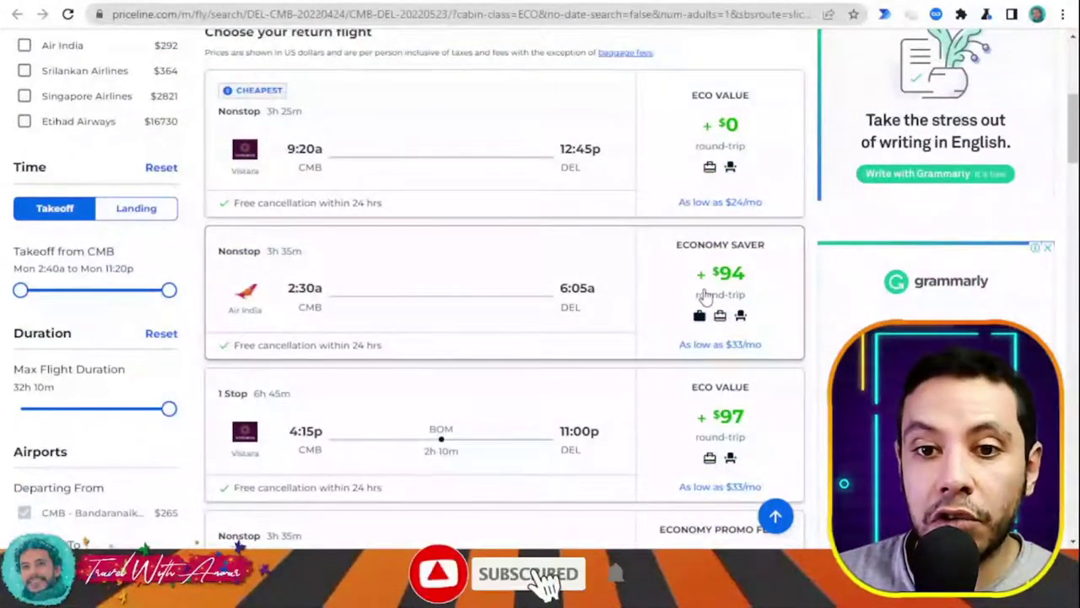
{"action": "scroll", "coordinate": [743, 293], "scroll_direction": "down", "scroll_amount": 2}
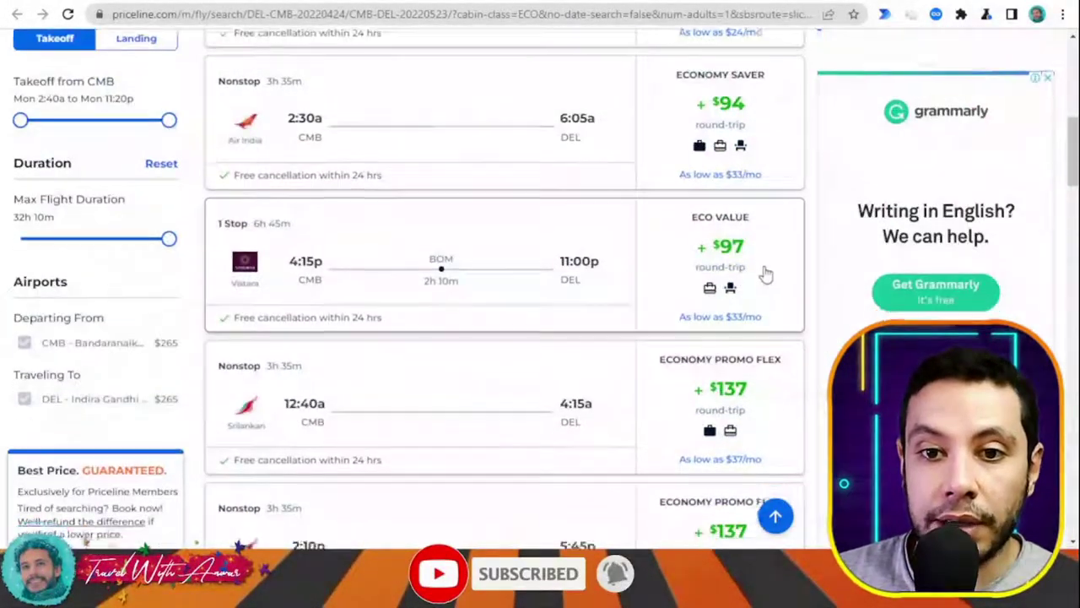
{"action": "scroll", "coordinate": [764, 277], "scroll_direction": "down", "scroll_amount": 2}
{"action": "scroll", "coordinate": [762, 281], "scroll_direction": "up", "scroll_amount": 5}
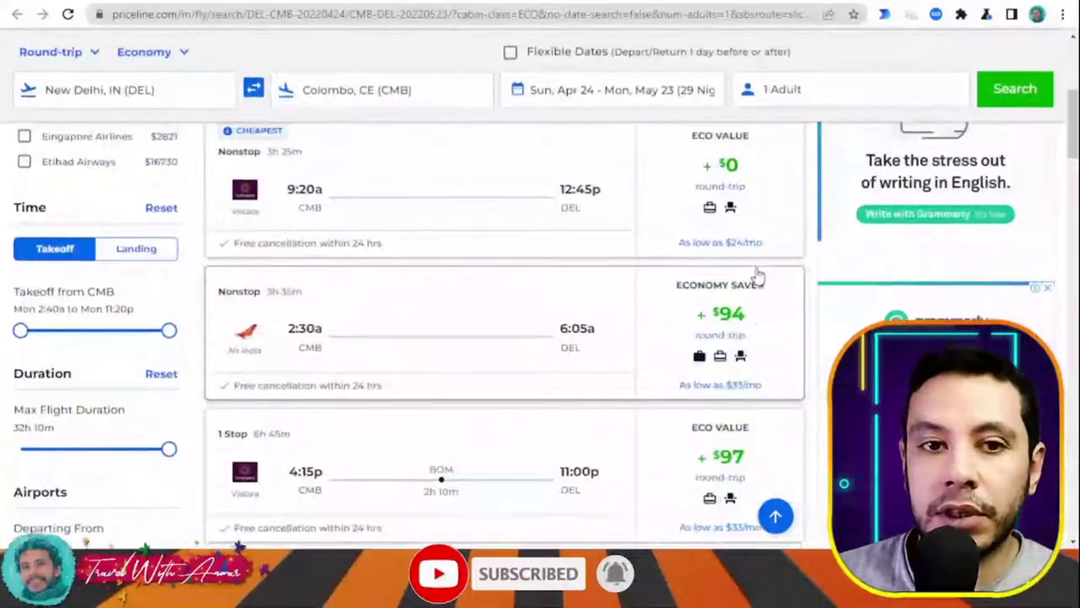
{"action": "left_click", "coordinate": [736, 204]}
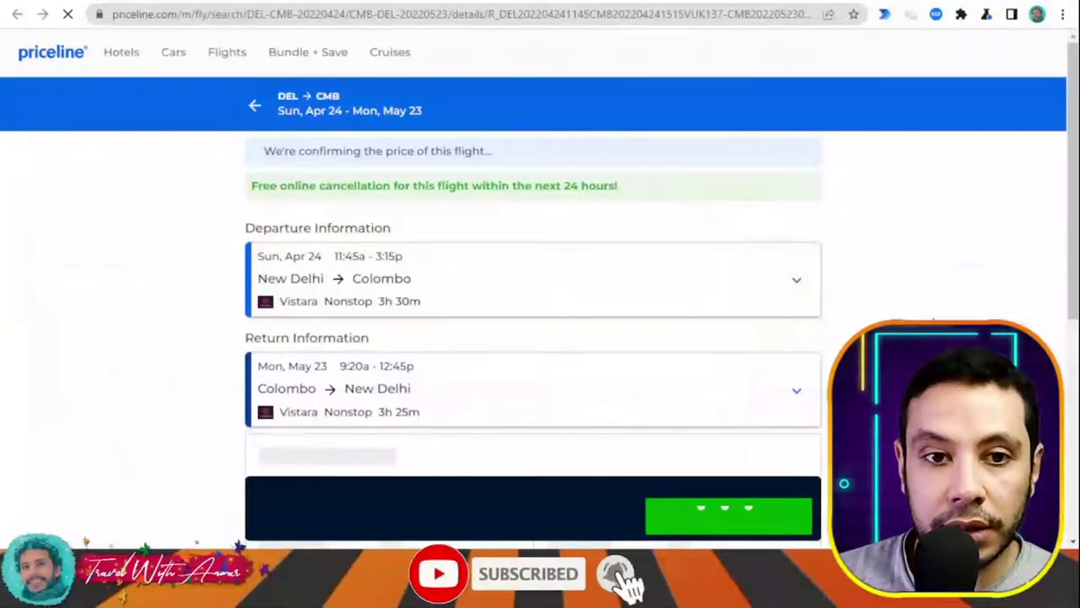
Step: Continue to checkout for the $264.74 Vistara Delhi–Colombo round trip
{"action": "scroll", "coordinate": [919, 309], "scroll_direction": "down", "scroll_amount": 1}
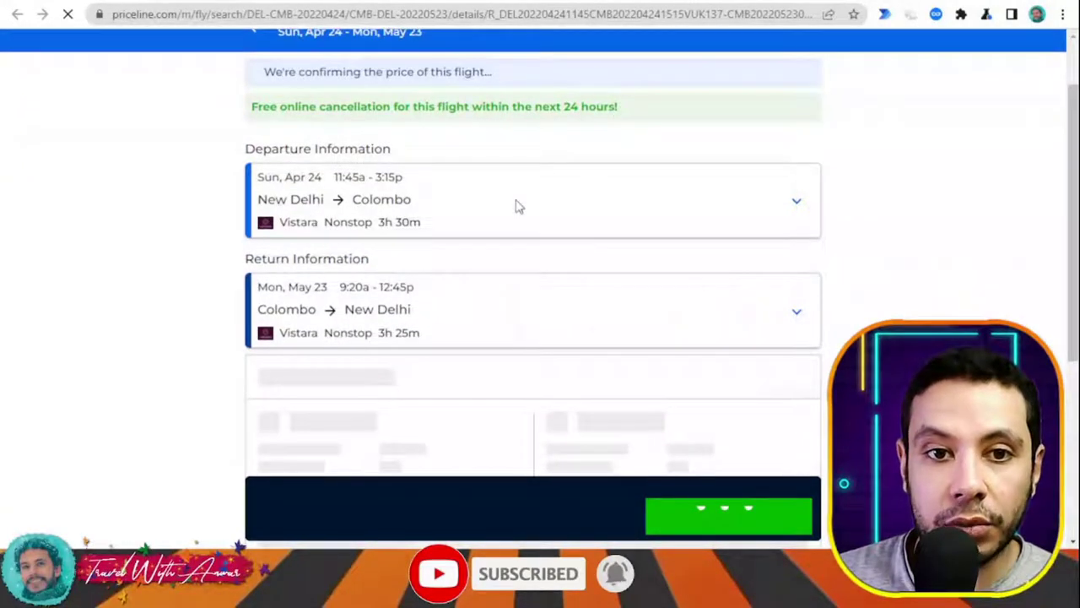
{"action": "scroll", "coordinate": [572, 209], "scroll_direction": "down", "scroll_amount": 2}
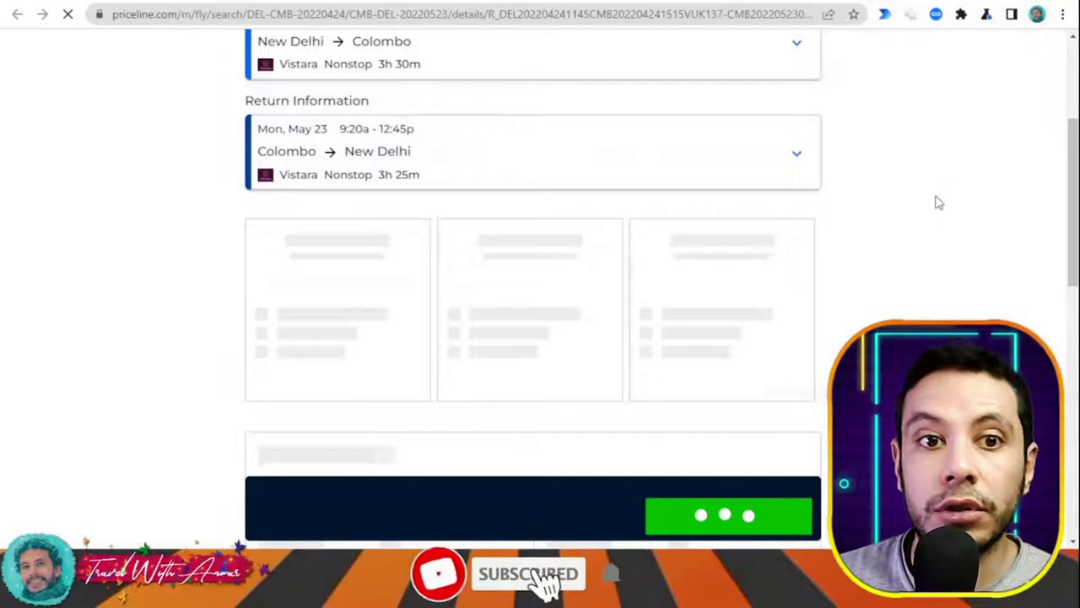
{"action": "scroll", "coordinate": [470, 150], "scroll_direction": "up", "scroll_amount": 2}
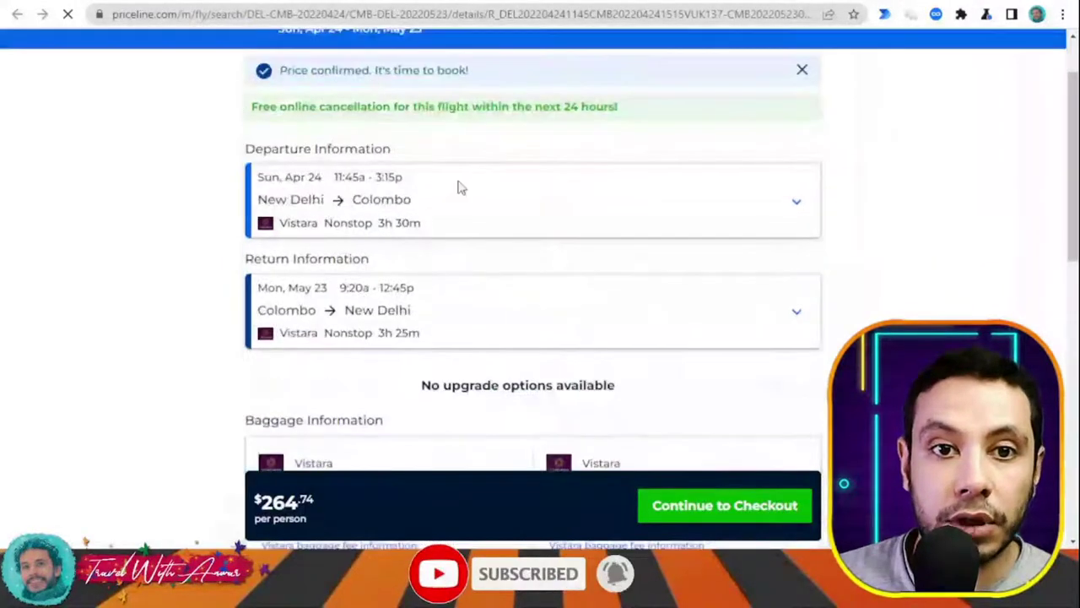
{"action": "scroll", "coordinate": [464, 193], "scroll_direction": "down", "scroll_amount": 2}
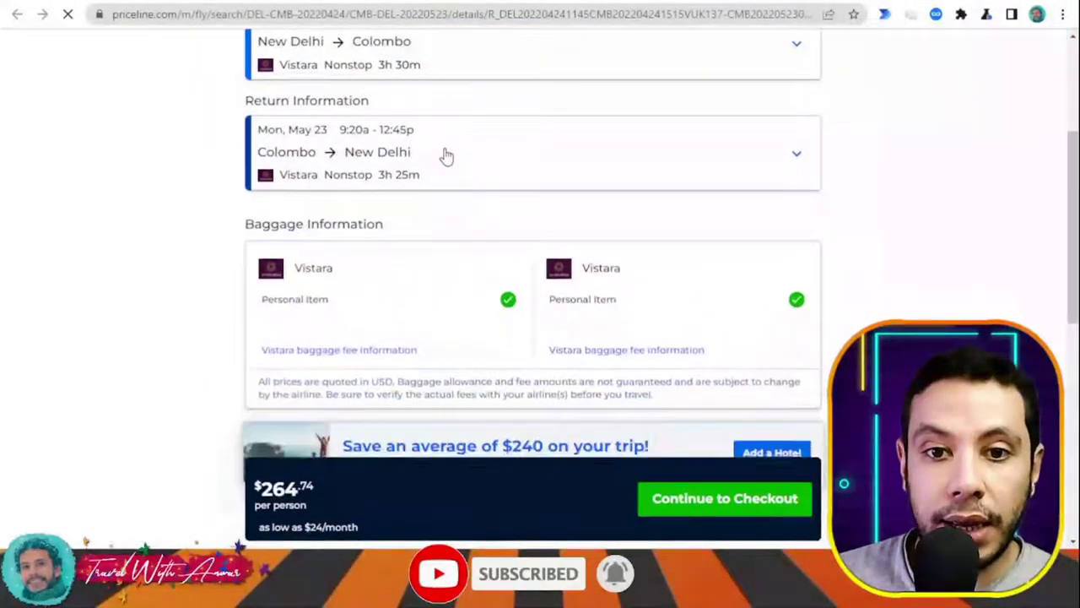
{"action": "scroll", "coordinate": [835, 197], "scroll_direction": "down", "scroll_amount": 2}
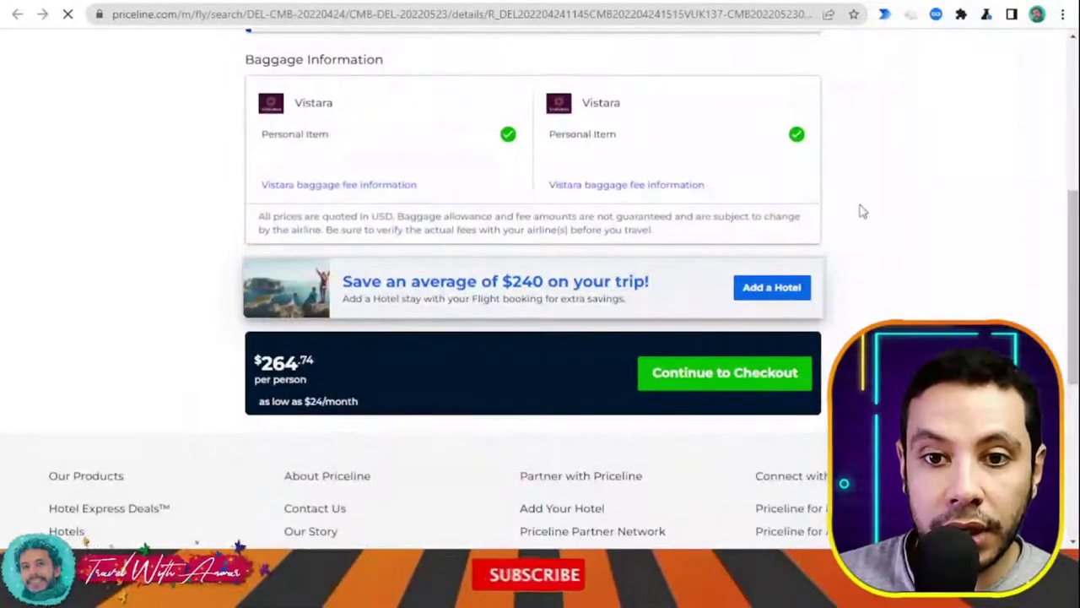
{"action": "scroll", "coordinate": [929, 265], "scroll_direction": "down", "scroll_amount": 1}
{"action": "scroll", "coordinate": [928, 266], "scroll_direction": "down", "scroll_amount": 1}
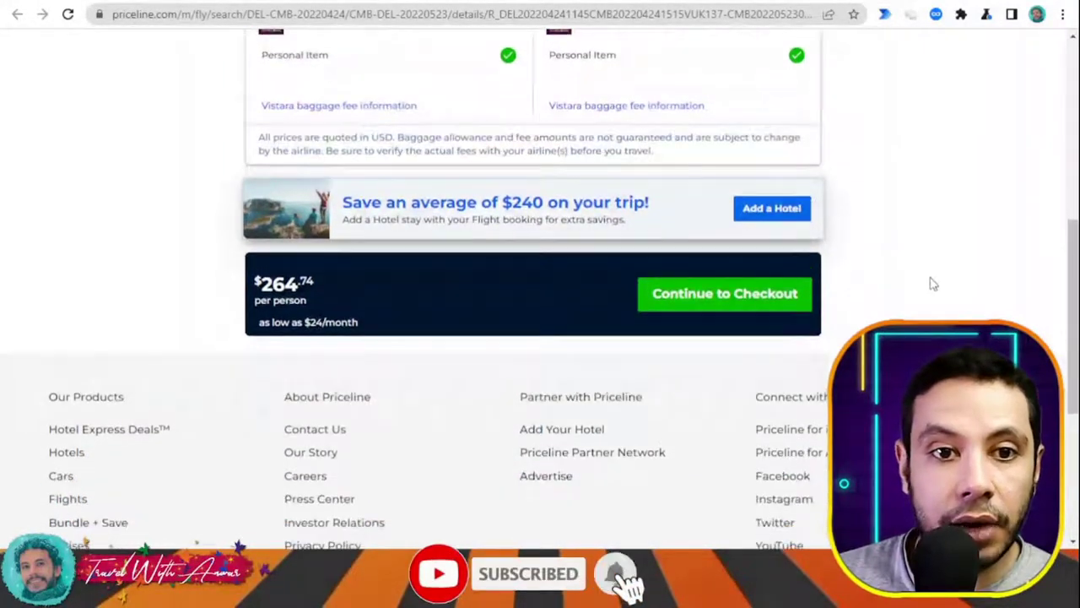
{"action": "left_click", "coordinate": [743, 304]}
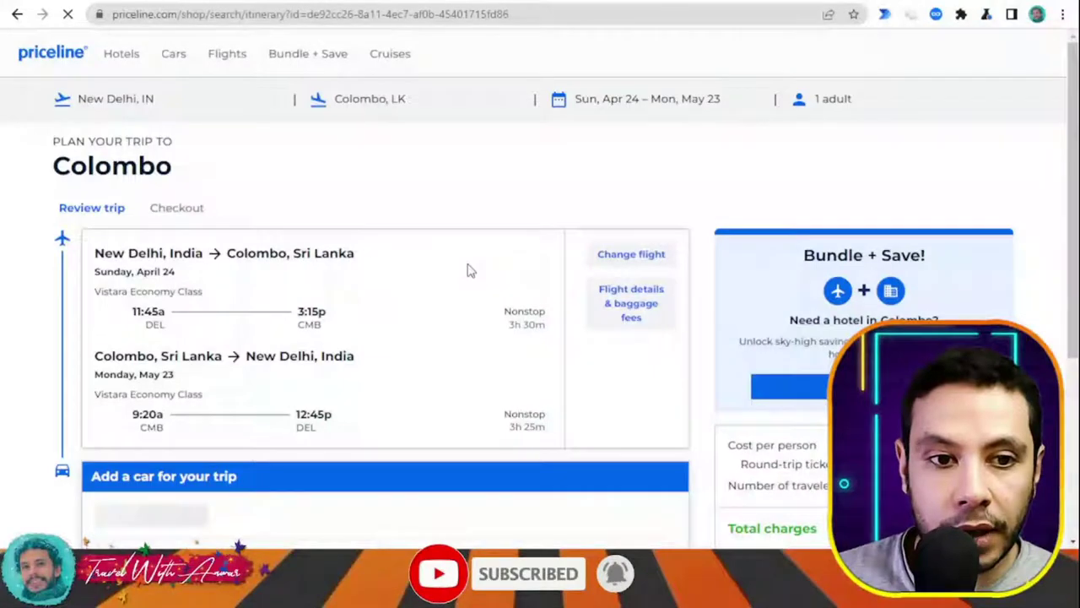
Step: Scroll through the Colombo trip review page with both Vistara Economy nonstops, Apr 24 and May 23
{"action": "scroll", "coordinate": [469, 270], "scroll_direction": "down", "scroll_amount": 2}
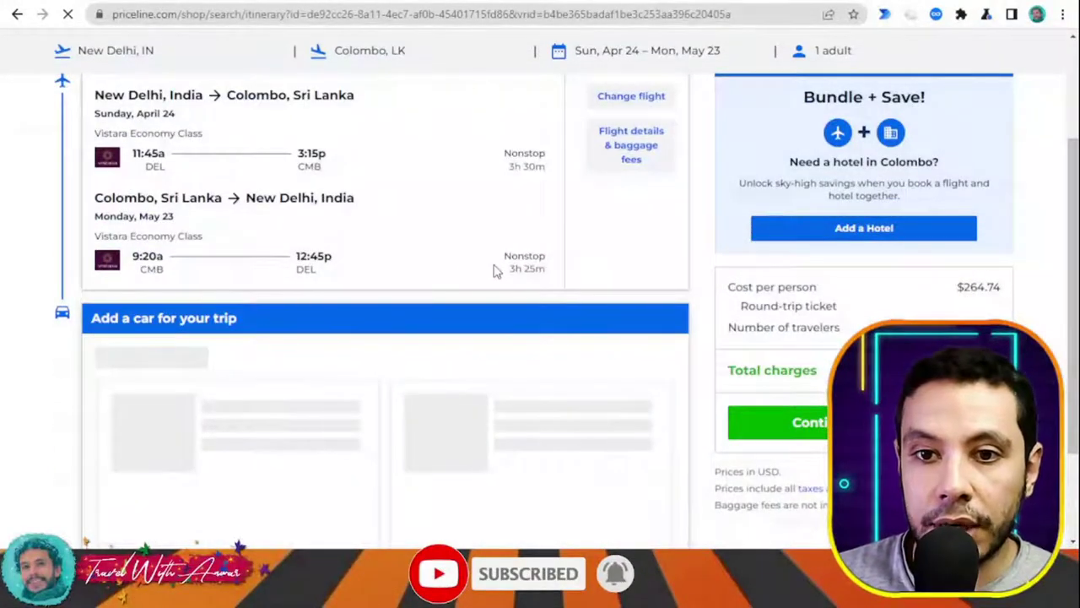
{"action": "scroll", "coordinate": [473, 252], "scroll_direction": "down", "scroll_amount": 2}
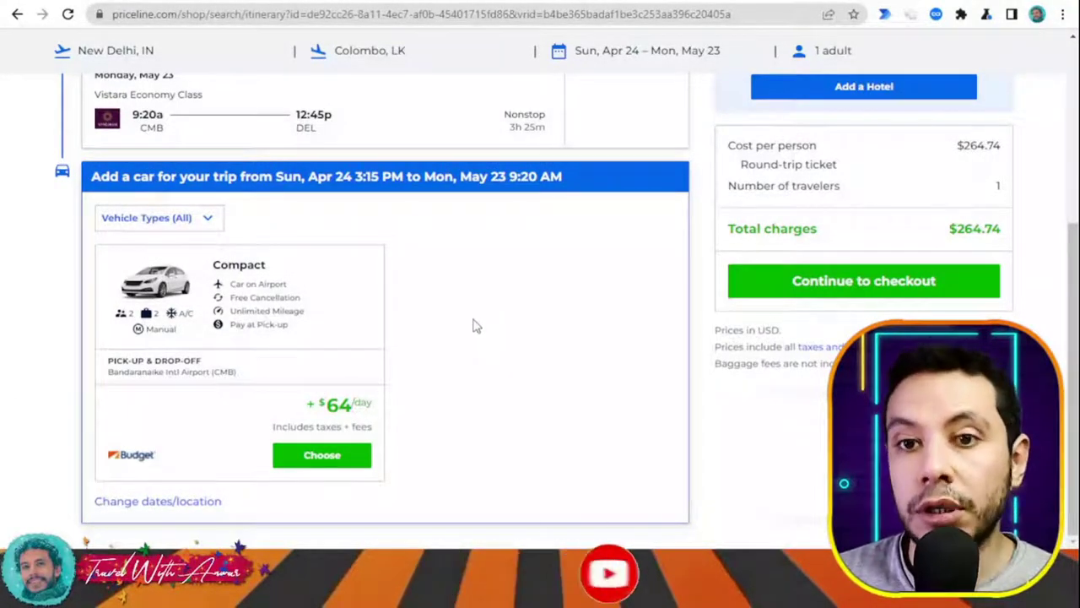
{"action": "scroll", "coordinate": [487, 326], "scroll_direction": "up", "scroll_amount": 3}
{"action": "scroll", "coordinate": [487, 326], "scroll_direction": "up", "scroll_amount": 1}
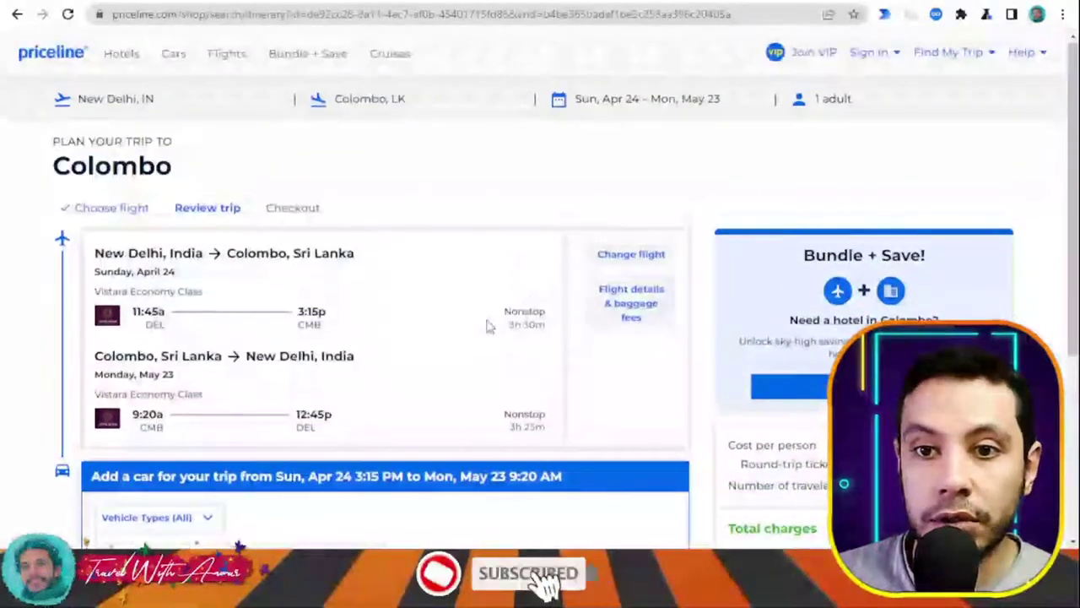
{"action": "scroll", "coordinate": [487, 326], "scroll_direction": "down", "scroll_amount": 4}
{"action": "scroll", "coordinate": [487, 326], "scroll_direction": "up", "scroll_amount": 3}
{"action": "scroll", "coordinate": [487, 326], "scroll_direction": "up", "scroll_amount": 1}
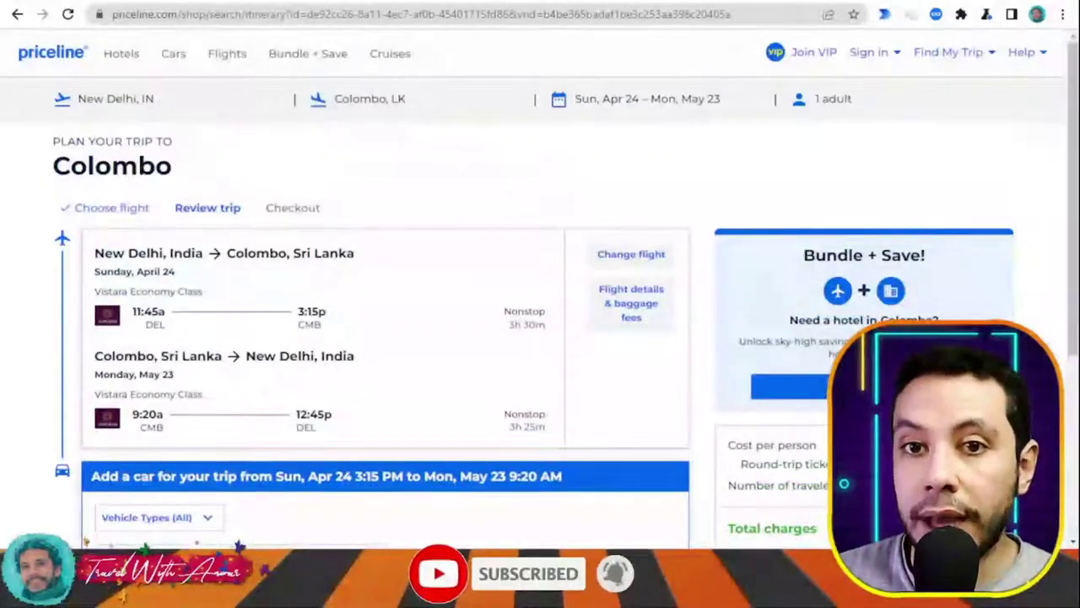
{"action": "scroll", "coordinate": [585, 289], "scroll_direction": "down", "scroll_amount": 3}
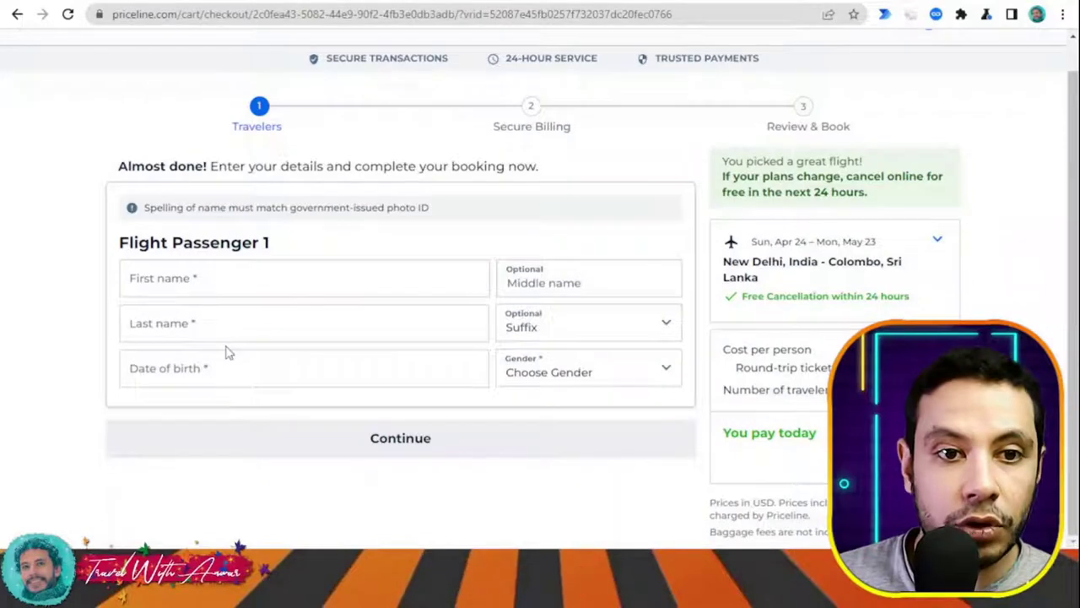
Step: Autofill Flight Passenger 1's first and last name
{"action": "left_click", "coordinate": [599, 282]}
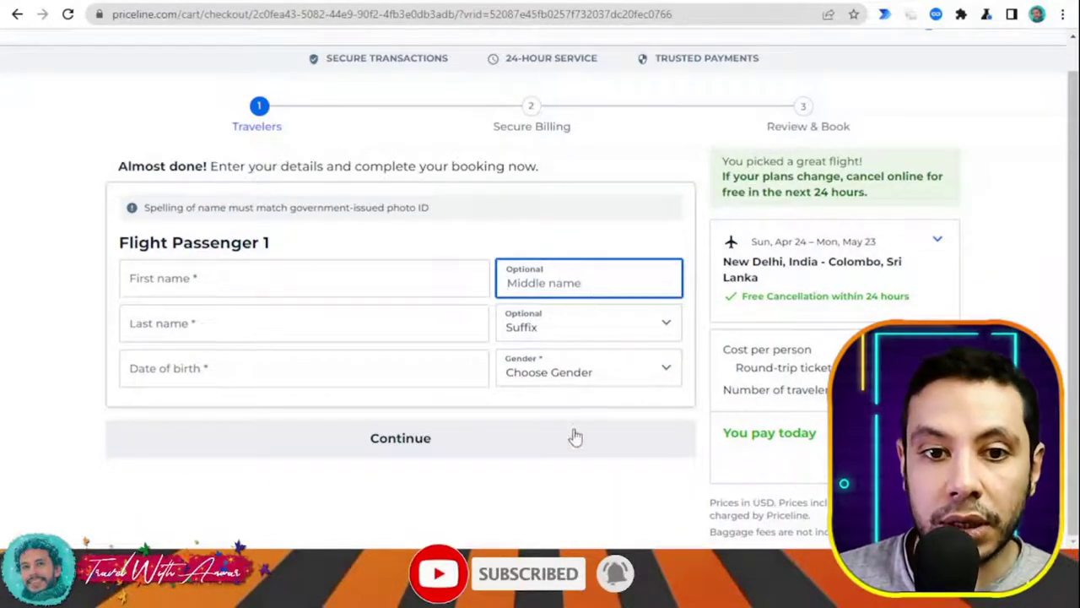
{"action": "scroll", "coordinate": [243, 311], "scroll_direction": "up", "scroll_amount": 1}
{"action": "left_click", "coordinate": [243, 310]}
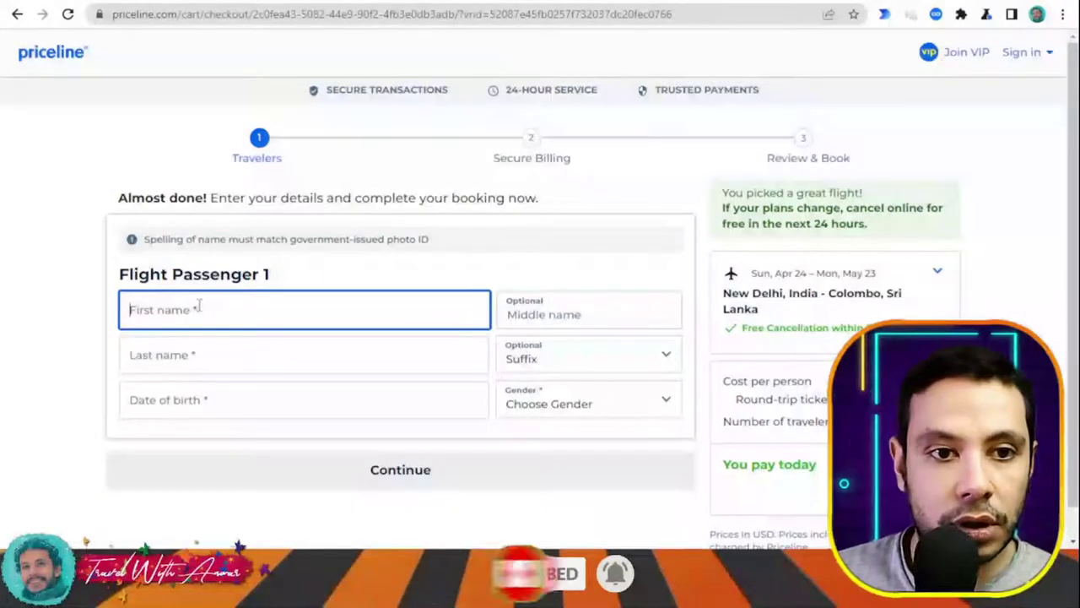
{"action": "left_click", "coordinate": [208, 353]}
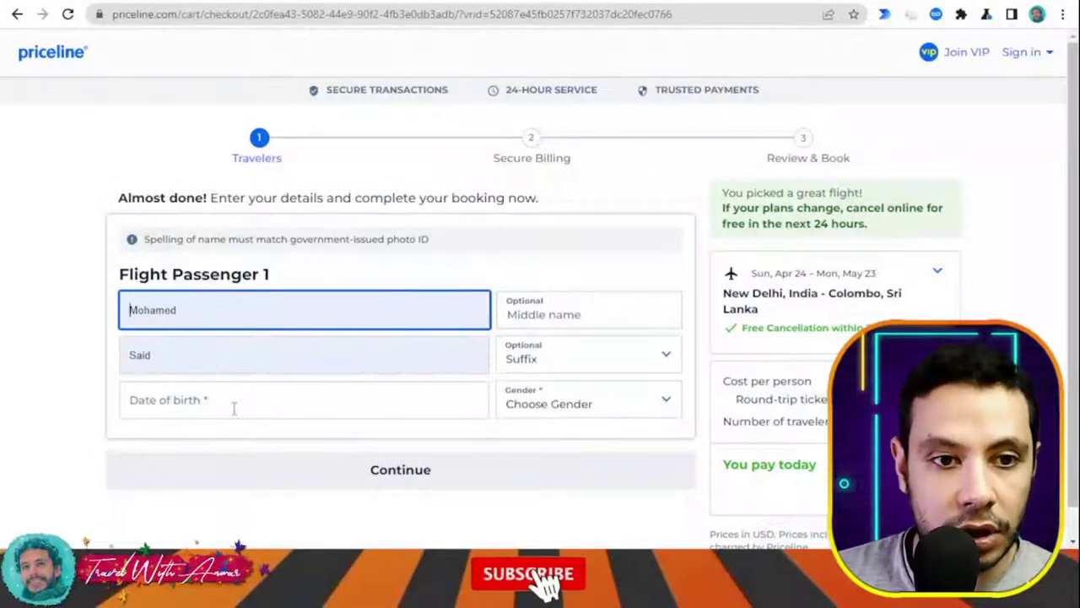
Step: Enter the passenger's date of birth, set gender to Male, and continue to billing
{"action": "left_click", "coordinate": [312, 390]}
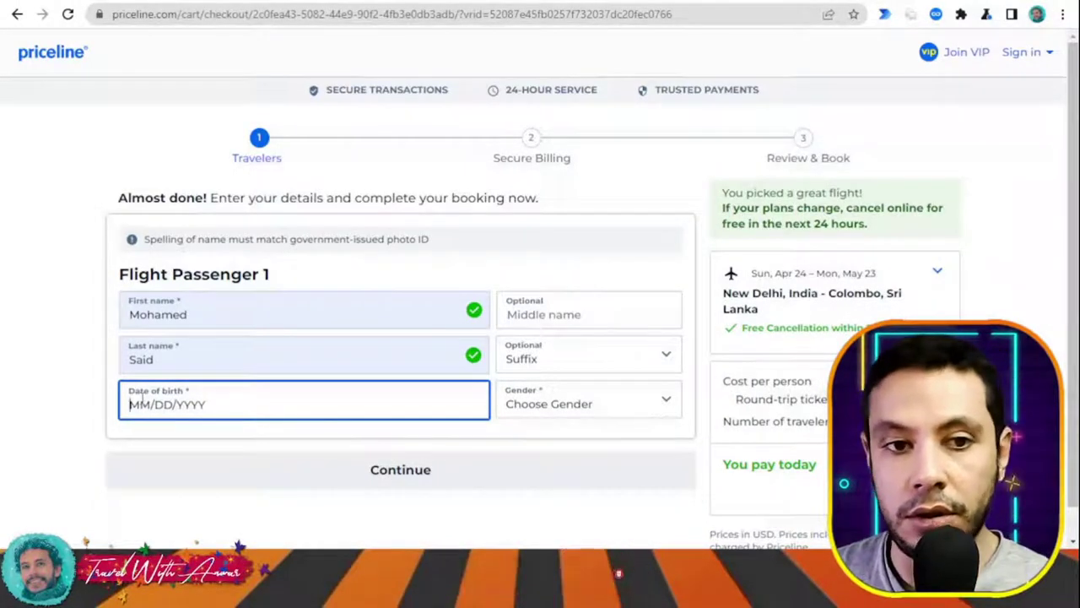
{"action": "type", "text": "00"}
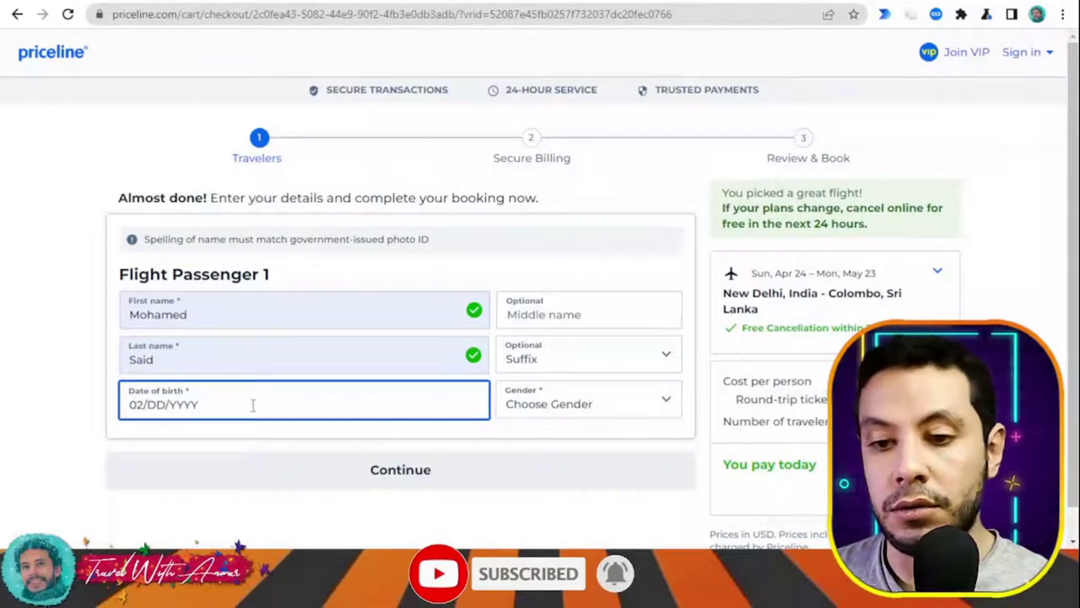
{"action": "type", "text": "01/"}
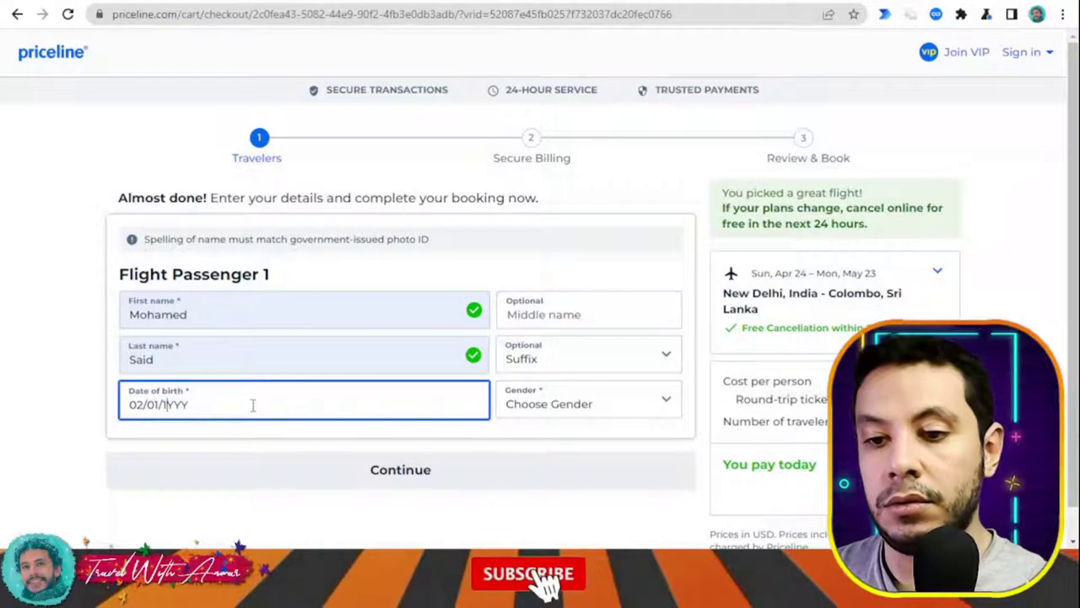
{"action": "type", "text": "199"}
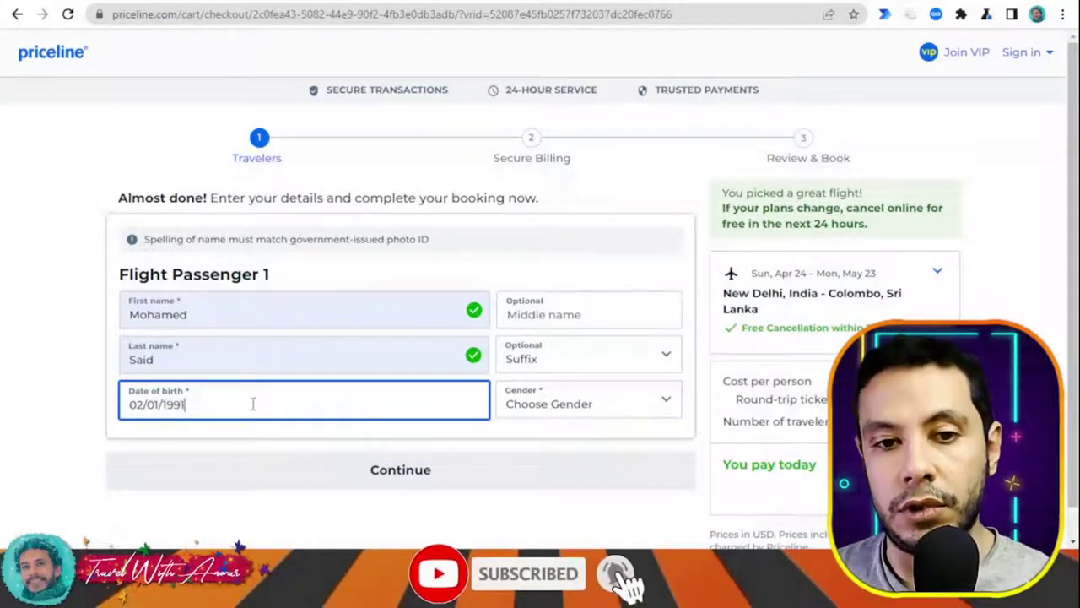
{"action": "type", "text": "1"}
{"action": "scroll", "coordinate": [548, 422], "scroll_direction": "down", "scroll_amount": 1}
{"action": "left_click", "coordinate": [455, 451]}
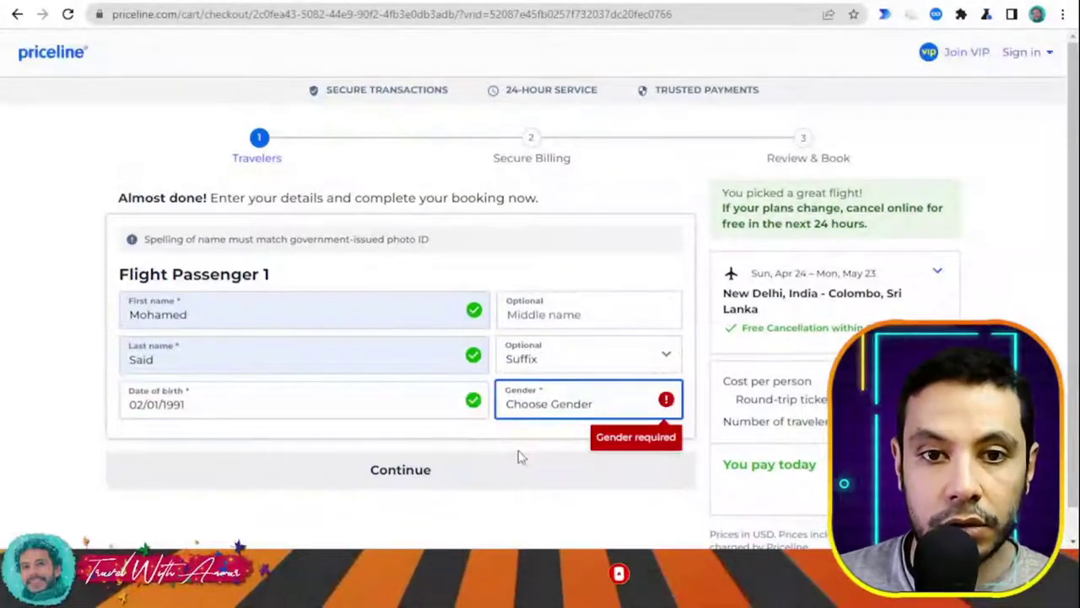
{"action": "left_click", "coordinate": [549, 449]}
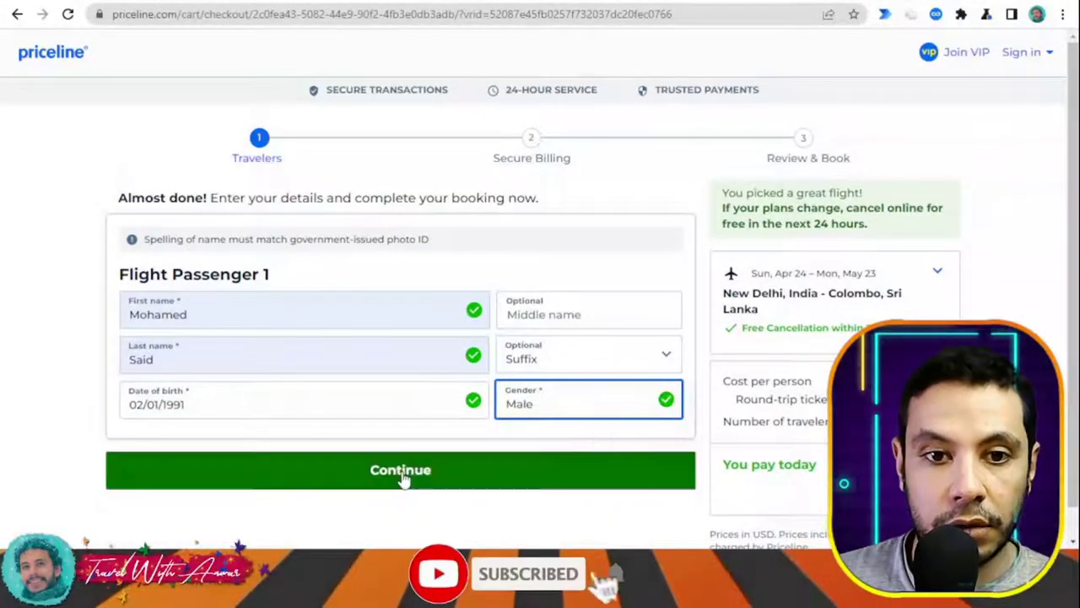
{"action": "left_click", "coordinate": [430, 478]}
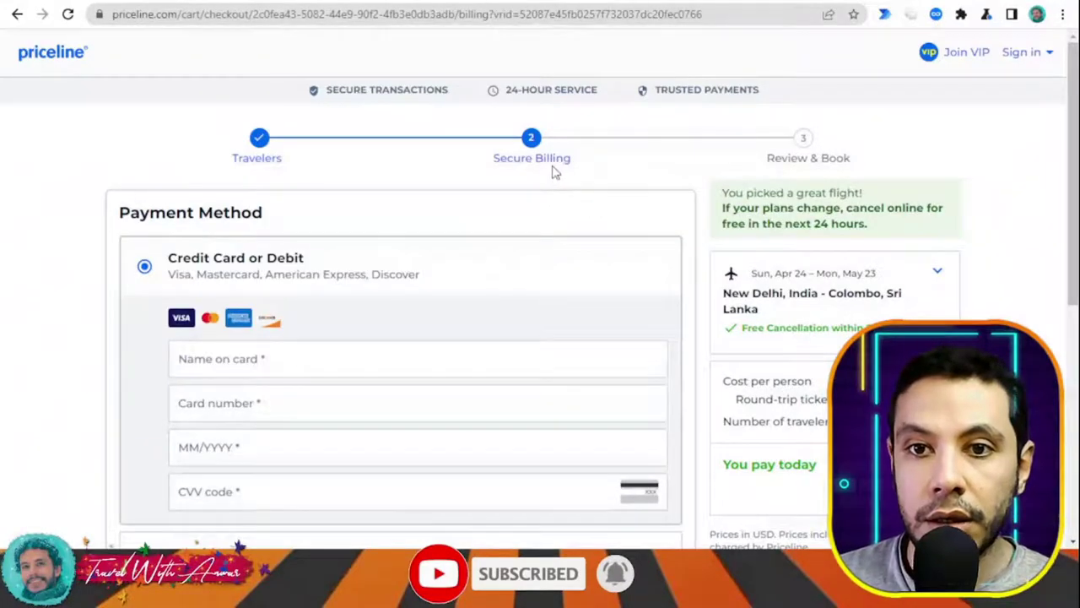
Step: Scroll through the empty Payment Method and Billing address forms without entering any details
{"action": "scroll", "coordinate": [532, 174], "scroll_direction": "down", "scroll_amount": 3}
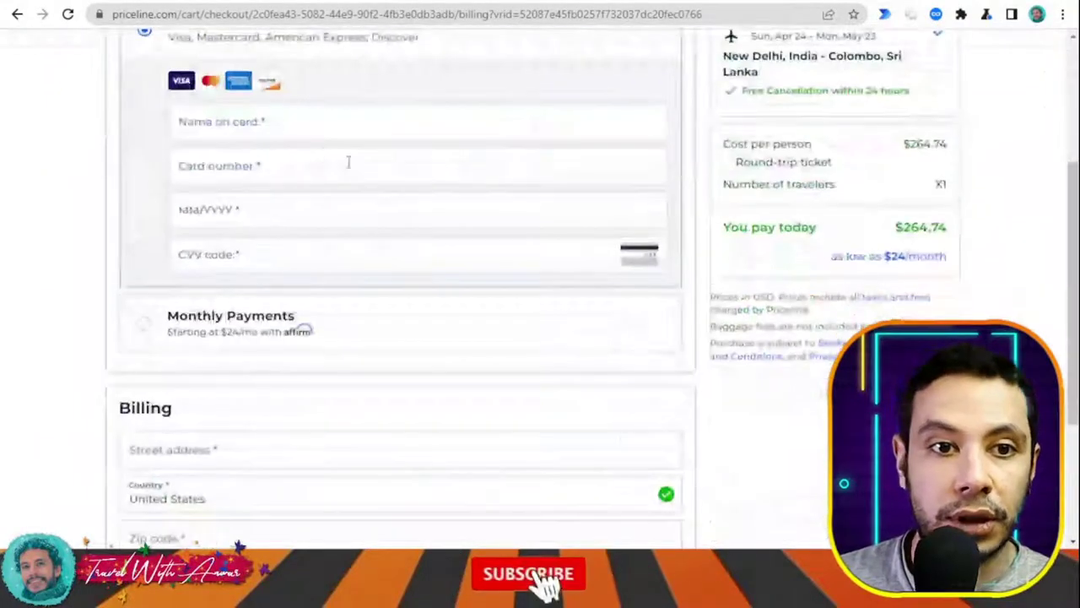
{"action": "scroll", "coordinate": [352, 241], "scroll_direction": "down", "scroll_amount": 2}
{"action": "scroll", "coordinate": [557, 245], "scroll_direction": "up", "scroll_amount": 4}
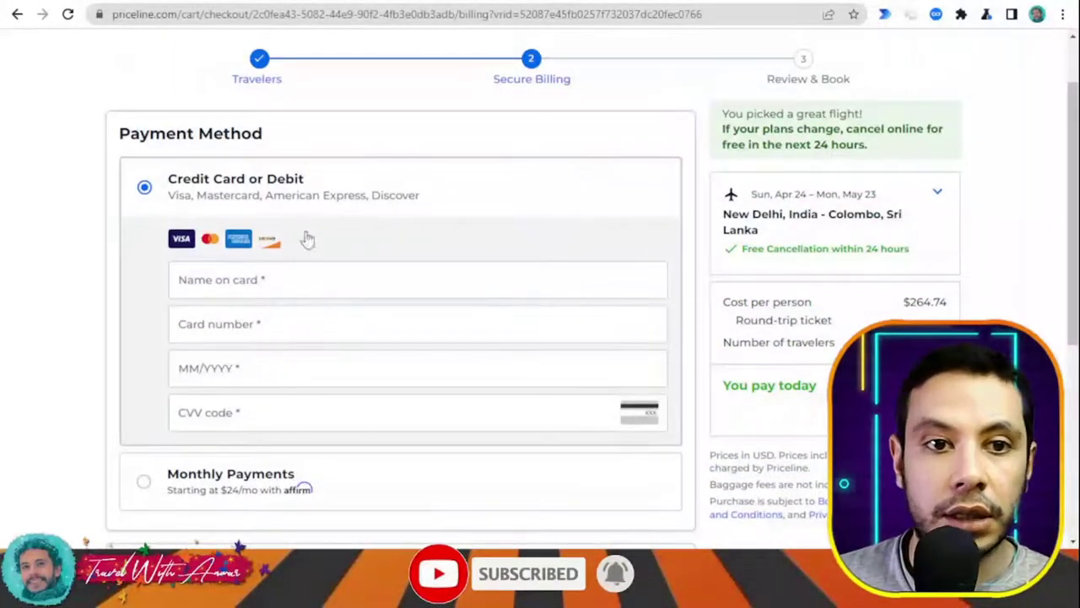
{"action": "scroll", "coordinate": [324, 238], "scroll_direction": "down", "scroll_amount": 3}
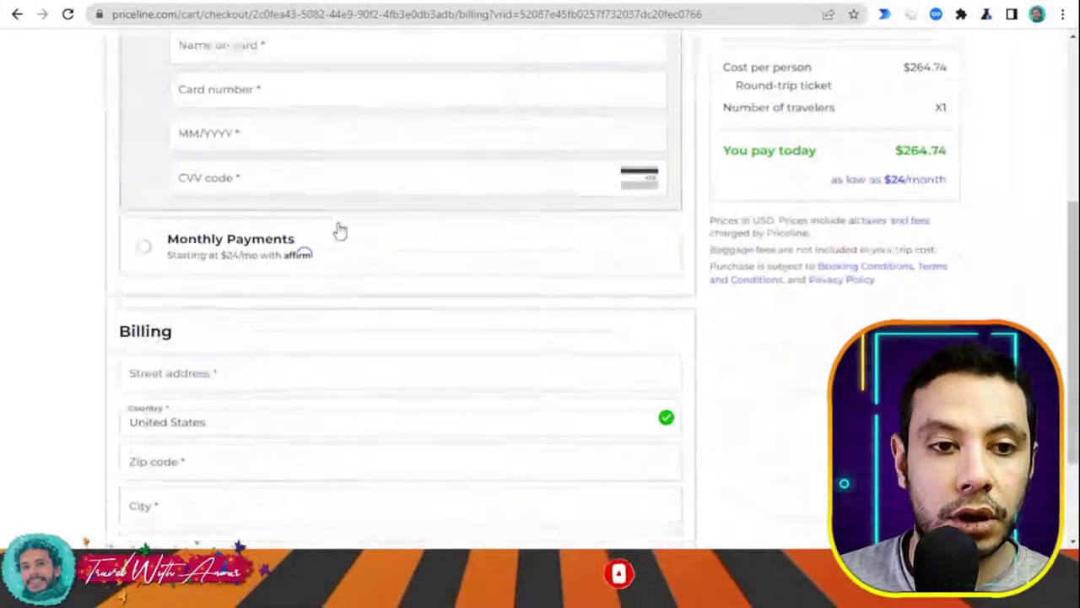
{"action": "scroll", "coordinate": [329, 207], "scroll_direction": "down", "scroll_amount": 2}
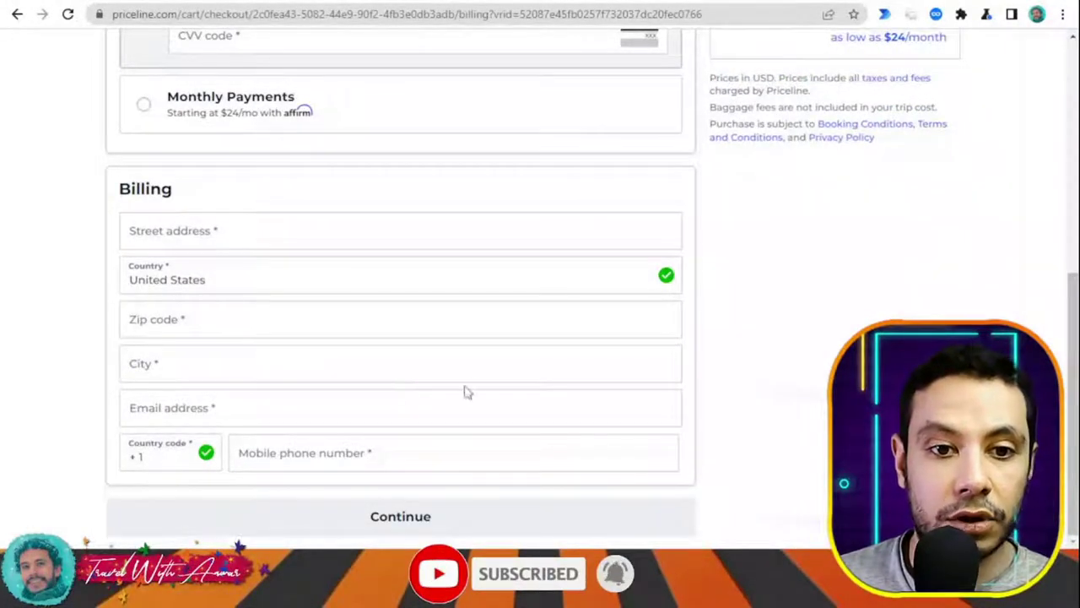
{"action": "scroll", "coordinate": [477, 379], "scroll_direction": "up", "scroll_amount": 6}
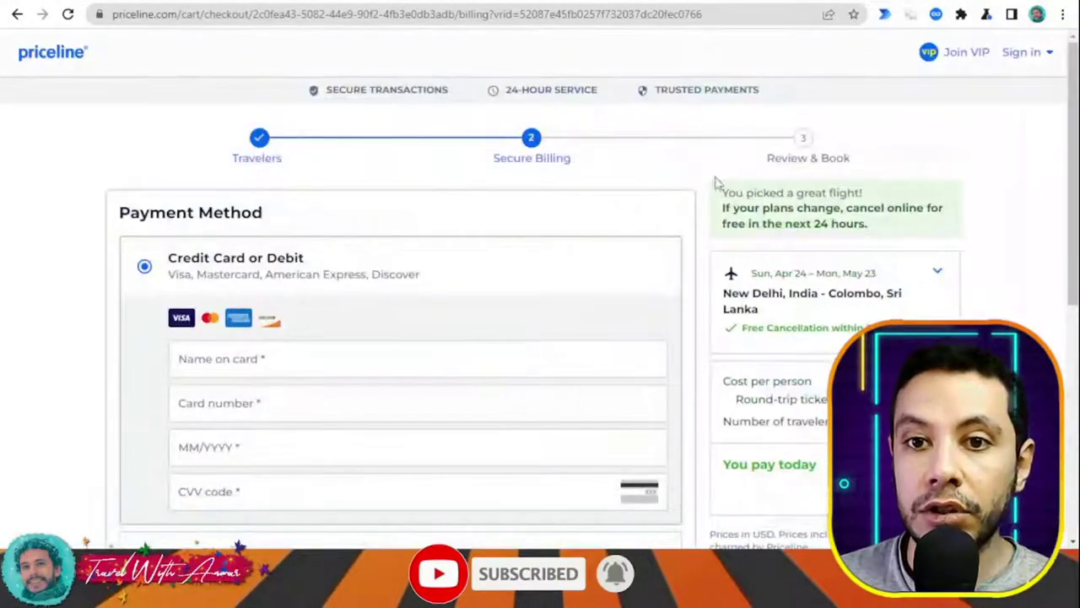
{"action": "scroll", "coordinate": [651, 181], "scroll_direction": "down", "scroll_amount": 6}
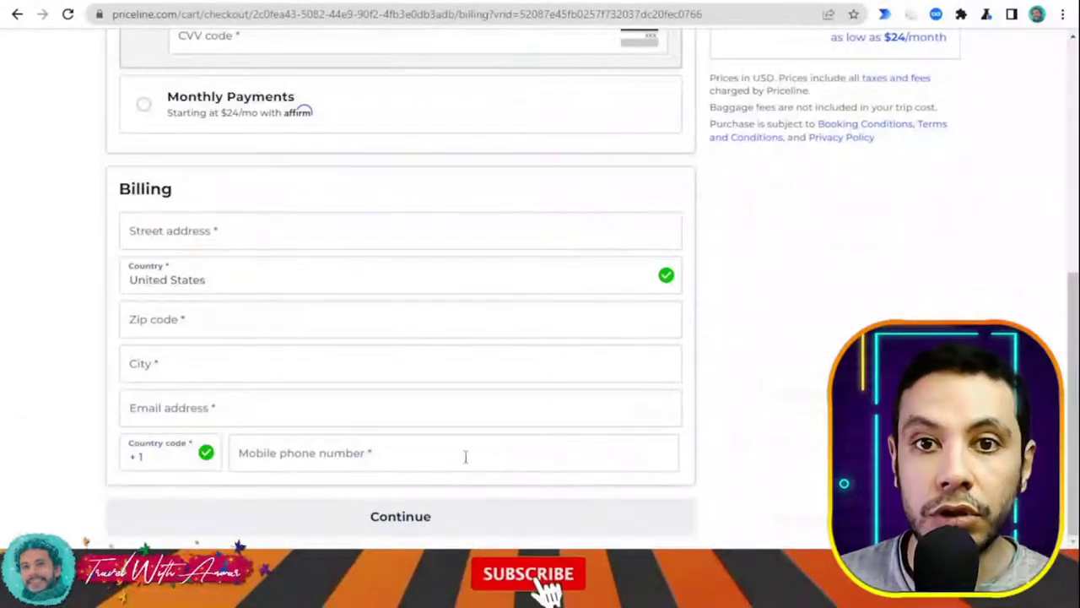
{"action": "scroll", "coordinate": [498, 304], "scroll_direction": "up", "scroll_amount": 6}
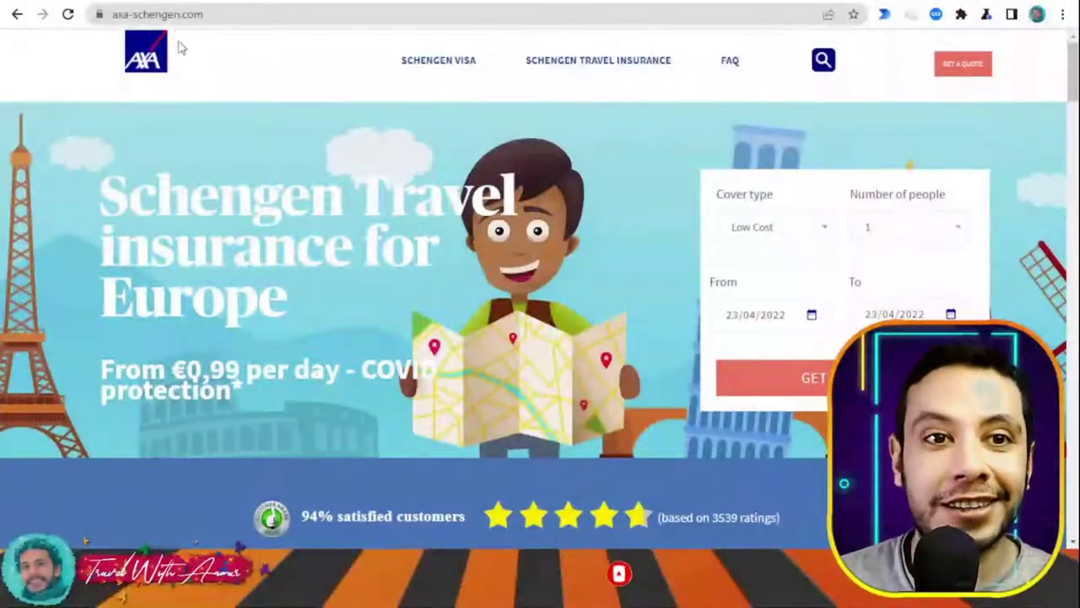
Step: Keep Low Cost as the cover type in the homepage quote form for 1 person
{"action": "scroll", "coordinate": [193, 43], "scroll_direction": "down", "scroll_amount": 2}
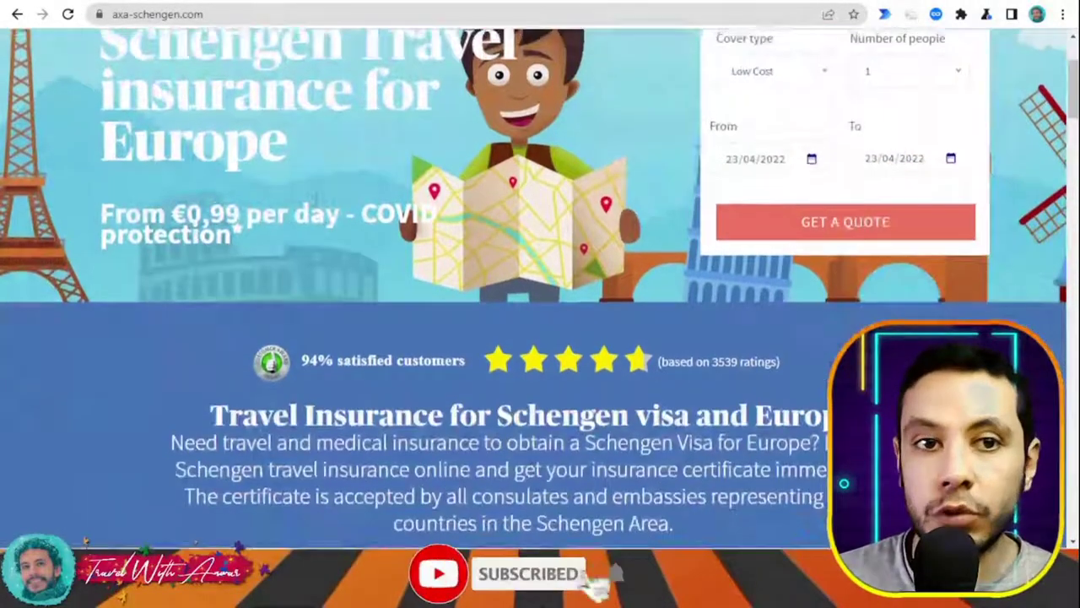
{"action": "scroll", "coordinate": [92, 149], "scroll_direction": "up", "scroll_amount": 2}
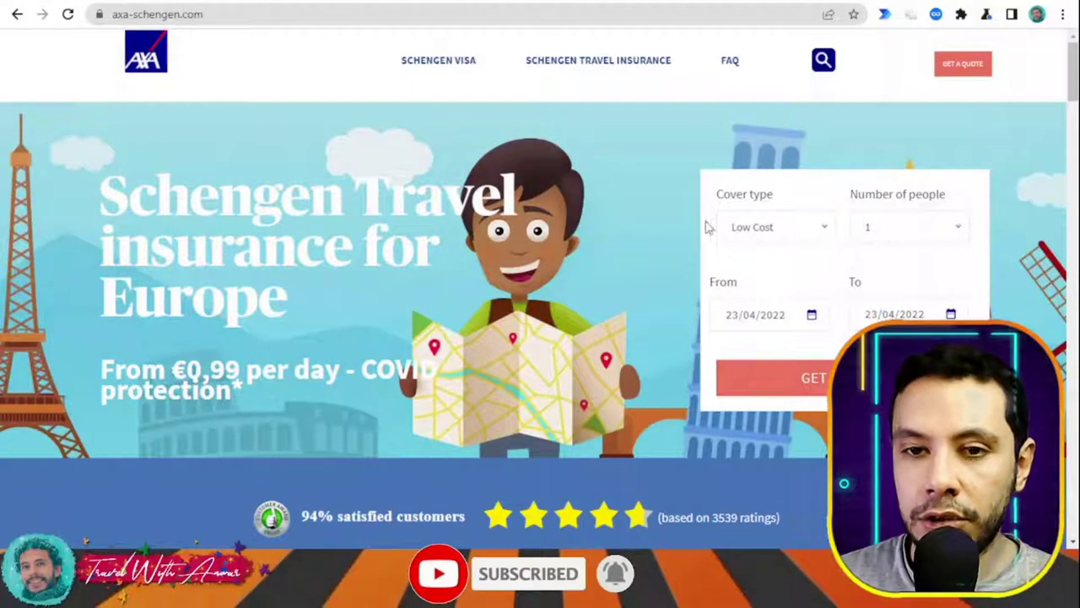
{"action": "left_click", "coordinate": [760, 228]}
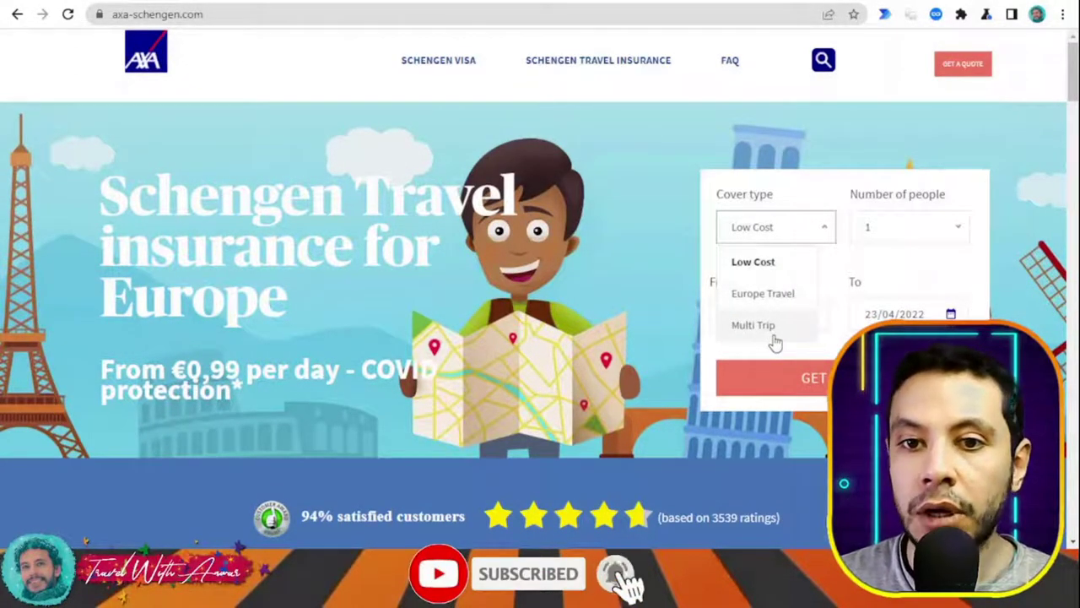
{"action": "left_click", "coordinate": [561, 266]}
{"action": "scroll", "coordinate": [560, 266], "scroll_direction": "down", "scroll_amount": 4}
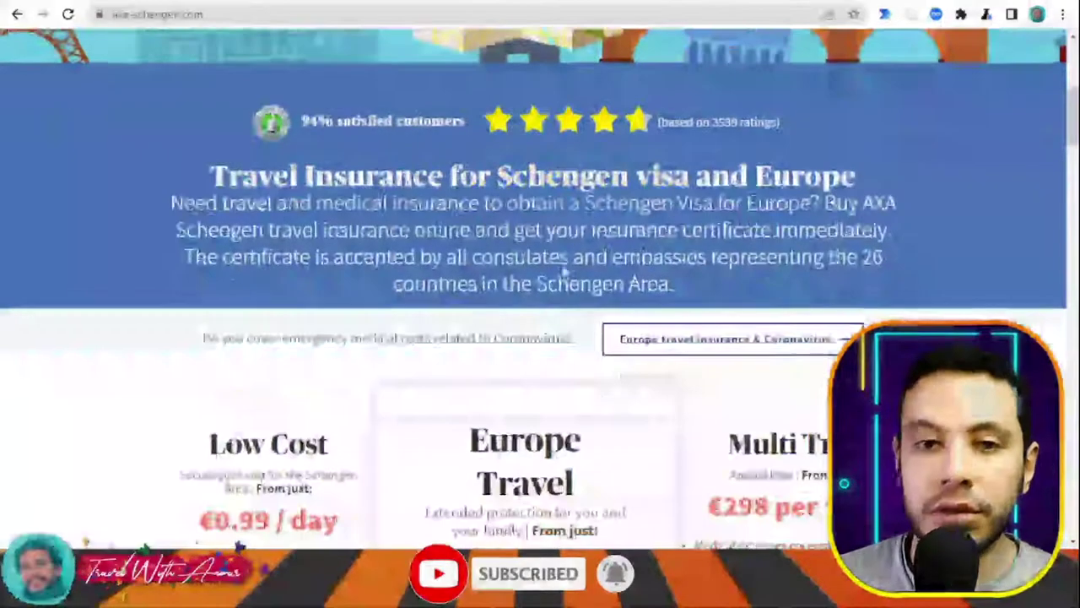
{"action": "scroll", "coordinate": [971, 312], "scroll_direction": "down", "scroll_amount": 4}
{"action": "scroll", "coordinate": [970, 312], "scroll_direction": "down", "scroll_amount": 1}
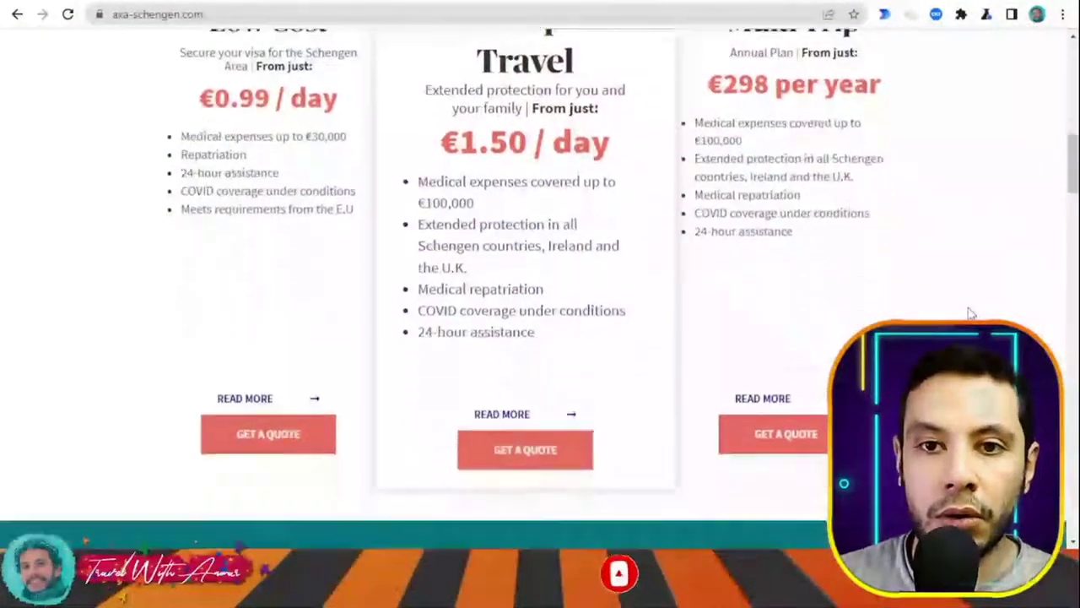
{"action": "scroll", "coordinate": [970, 312], "scroll_direction": "up", "scroll_amount": 1}
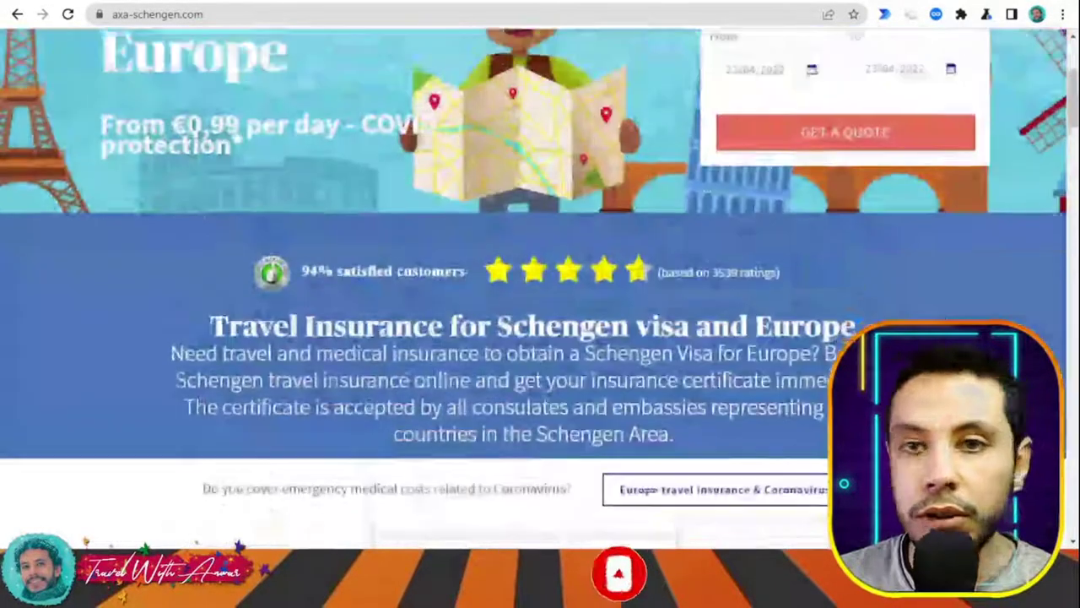
{"action": "scroll", "coordinate": [797, 227], "scroll_direction": "up", "scroll_amount": 3}
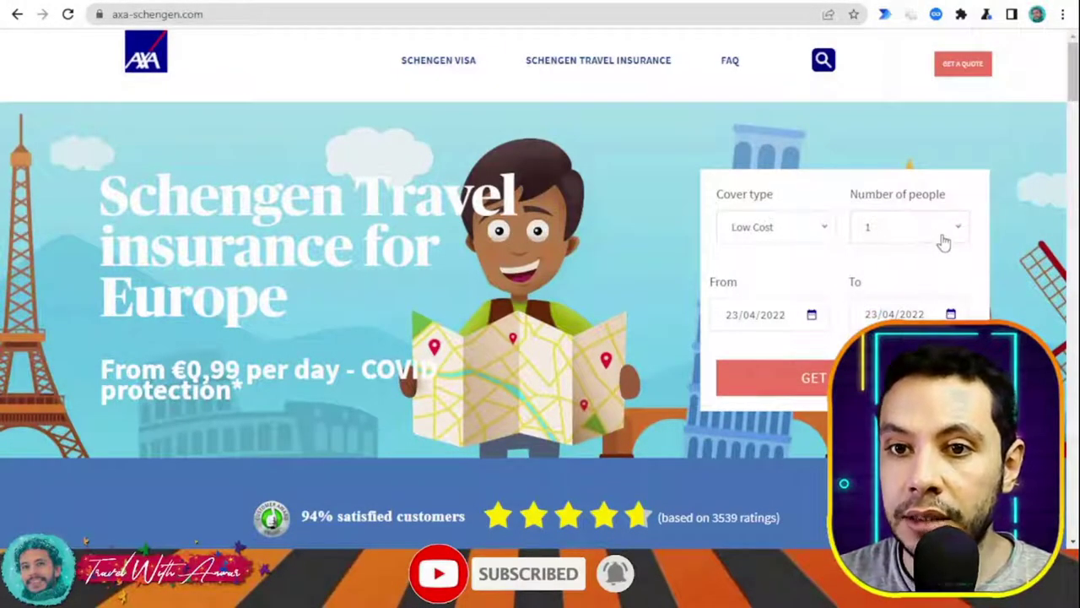
Step: Set the trip dates from 01/05/2022 to 31/05/2022
{"action": "left_click", "coordinate": [754, 314]}
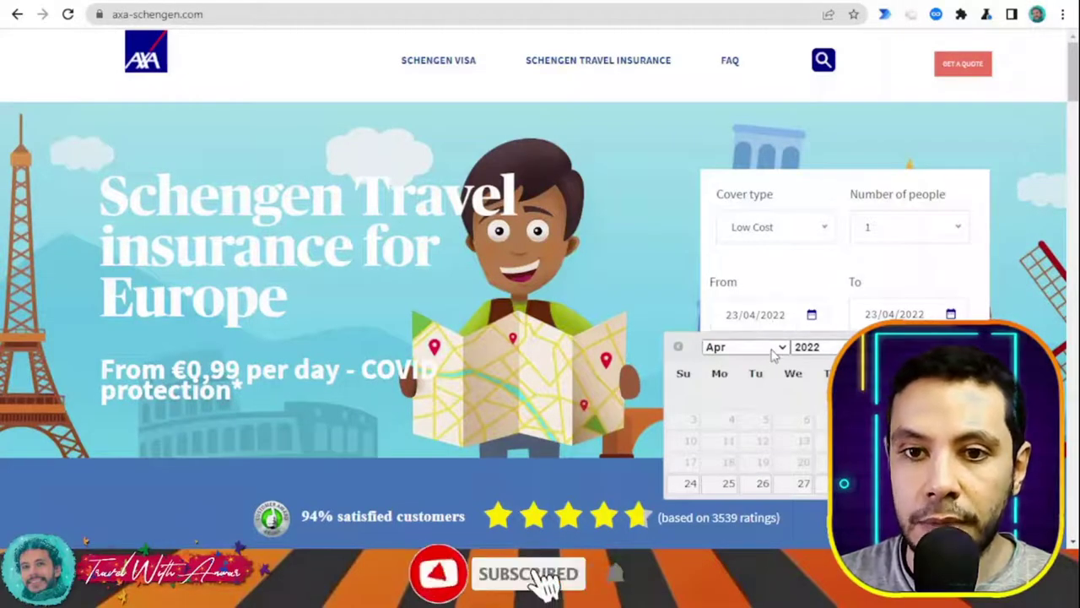
{"action": "left_click", "coordinate": [777, 348]}
{"action": "left_click", "coordinate": [694, 398]}
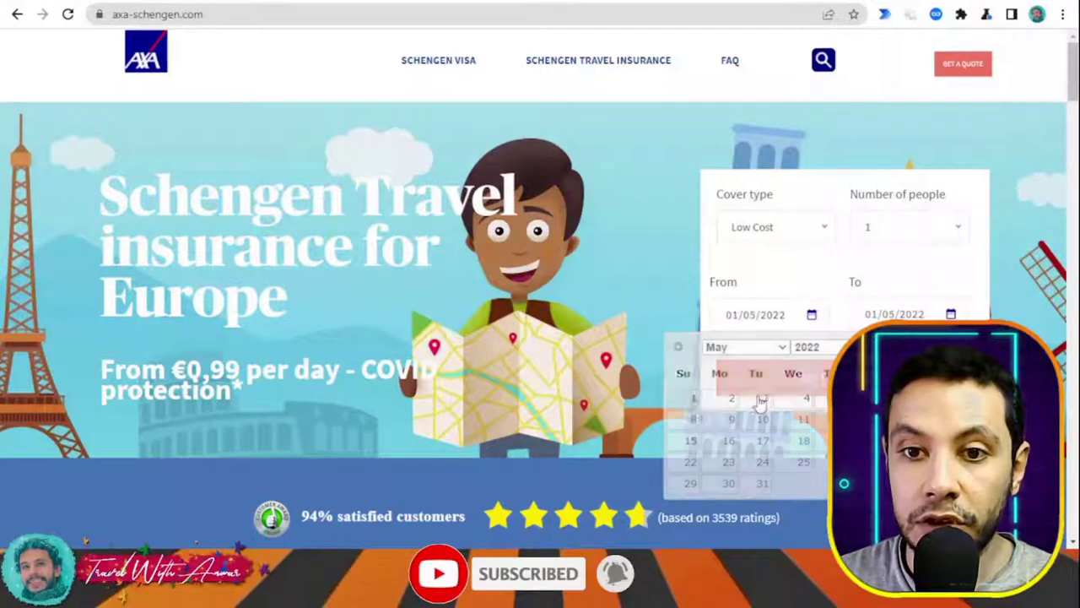
{"action": "left_click", "coordinate": [908, 314]}
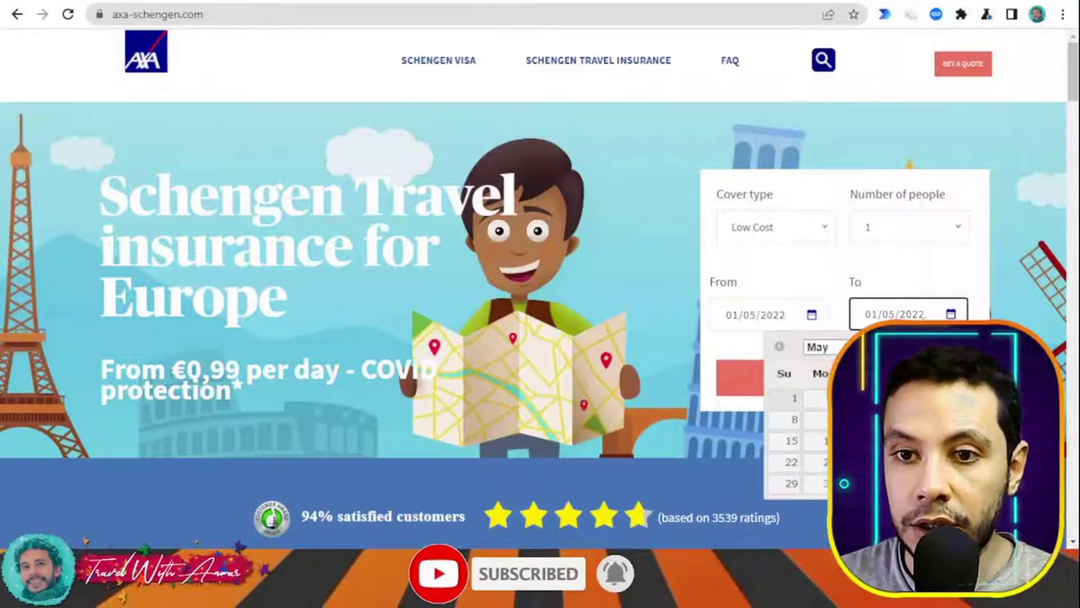
{"action": "left_click", "coordinate": [844, 484]}
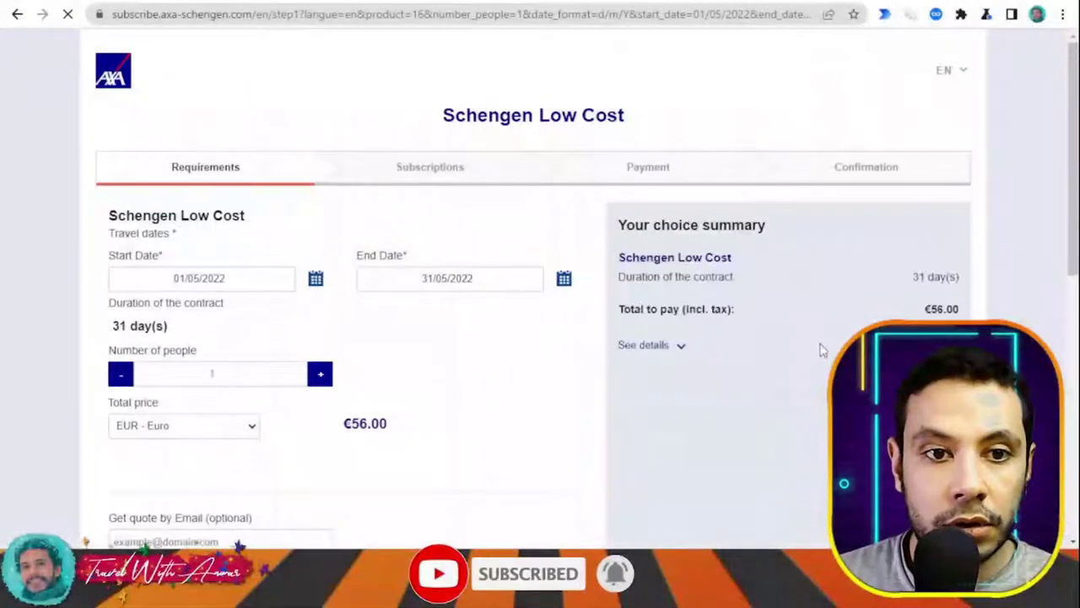
Step: Review the €56.00 total for 31 days, accept the price and general terms, and continue
{"action": "scroll", "coordinate": [527, 341], "scroll_direction": "down", "scroll_amount": 1}
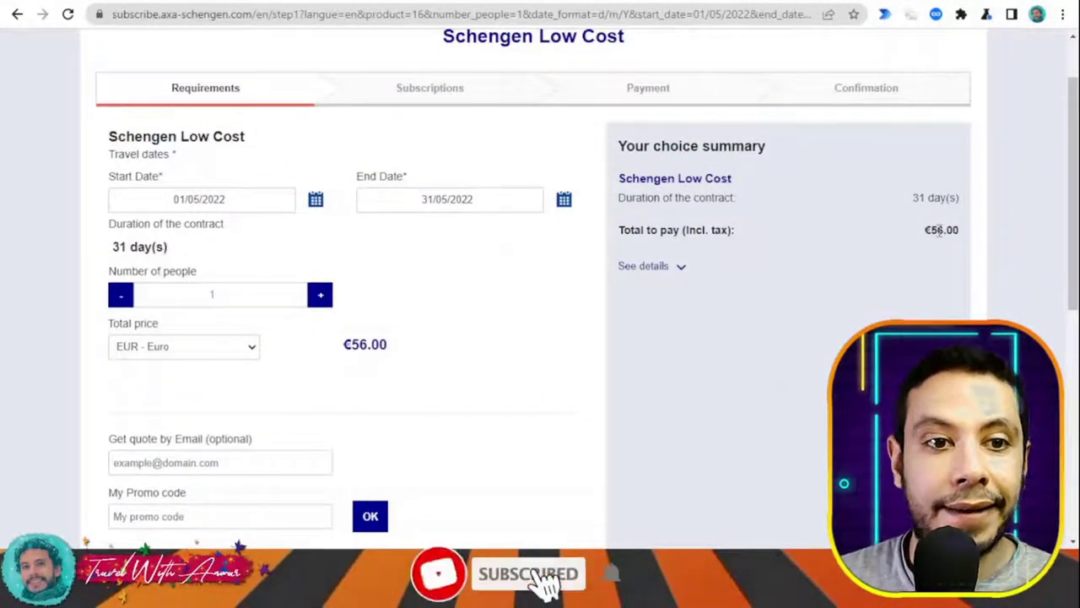
{"action": "scroll", "coordinate": [642, 306], "scroll_direction": "up", "scroll_amount": 1}
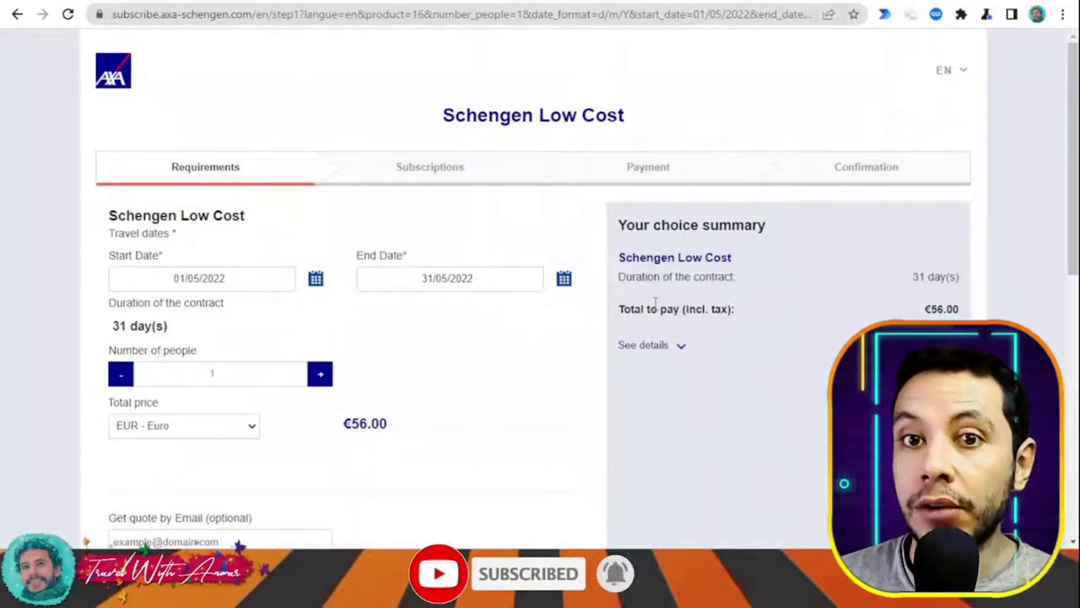
{"action": "double_click", "coordinate": [935, 310]}
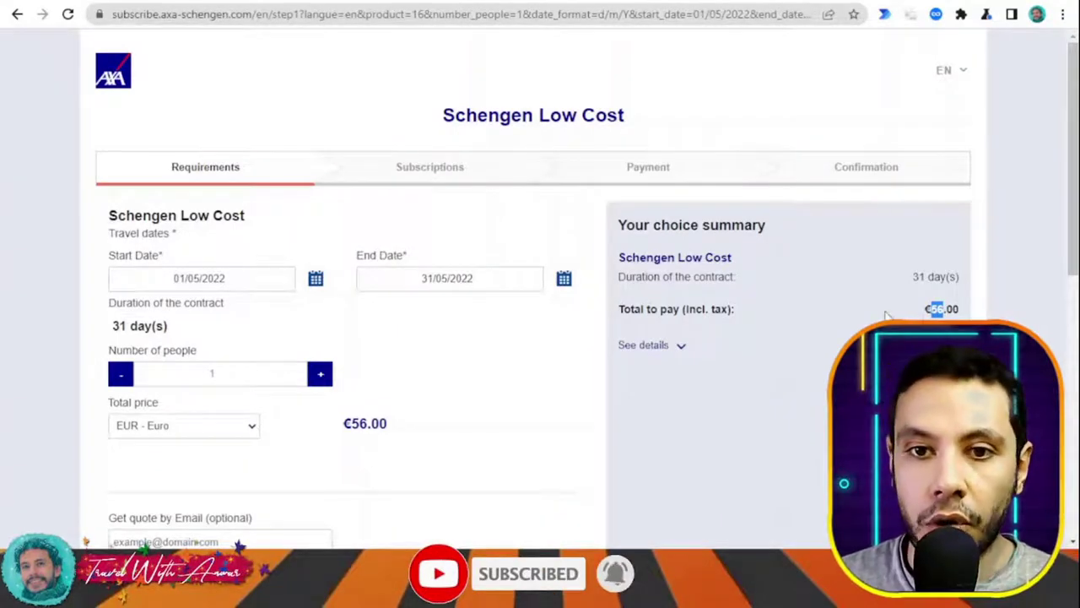
{"action": "scroll", "coordinate": [654, 252], "scroll_direction": "down", "scroll_amount": 3}
{"action": "scroll", "coordinate": [53, 193], "scroll_direction": "down", "scroll_amount": 1}
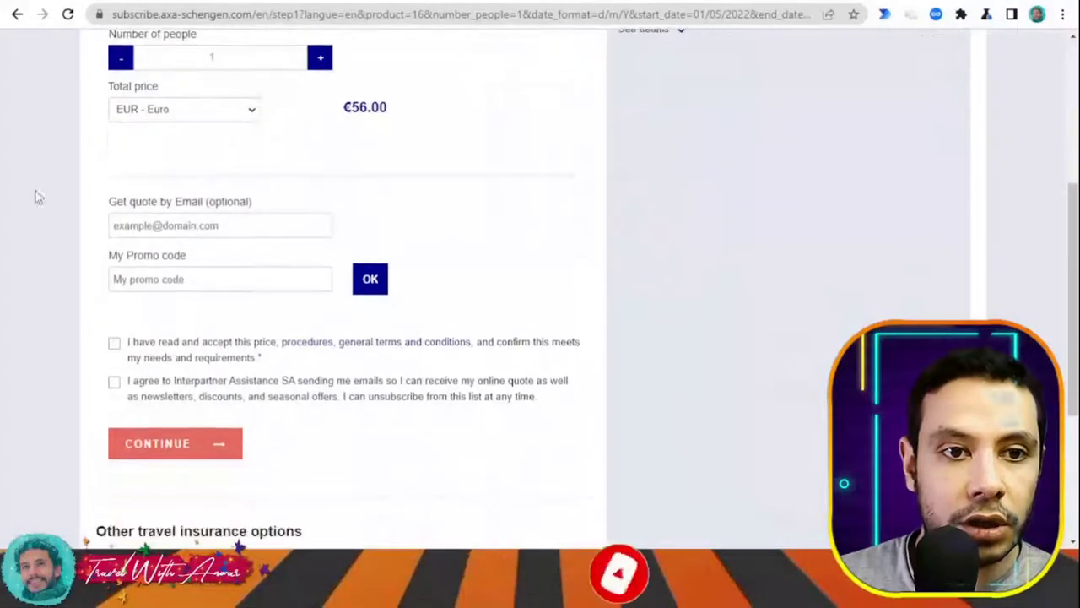
{"action": "scroll", "coordinate": [519, 264], "scroll_direction": "up", "scroll_amount": 1}
{"action": "scroll", "coordinate": [520, 264], "scroll_direction": "up", "scroll_amount": 2}
{"action": "scroll", "coordinate": [212, 270], "scroll_direction": "down", "scroll_amount": 3}
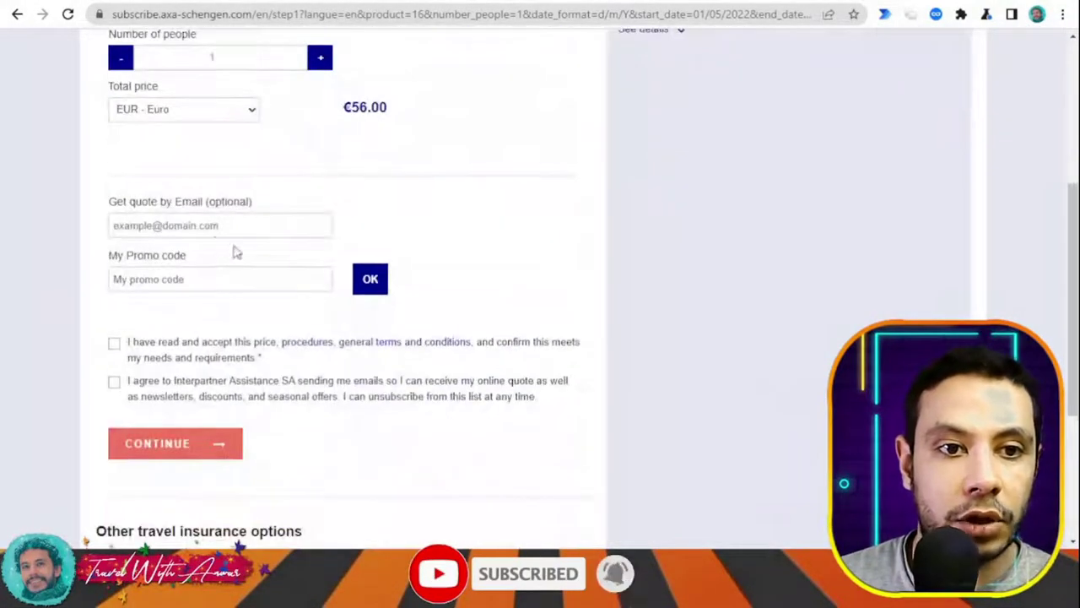
{"action": "left_click", "coordinate": [114, 344]}
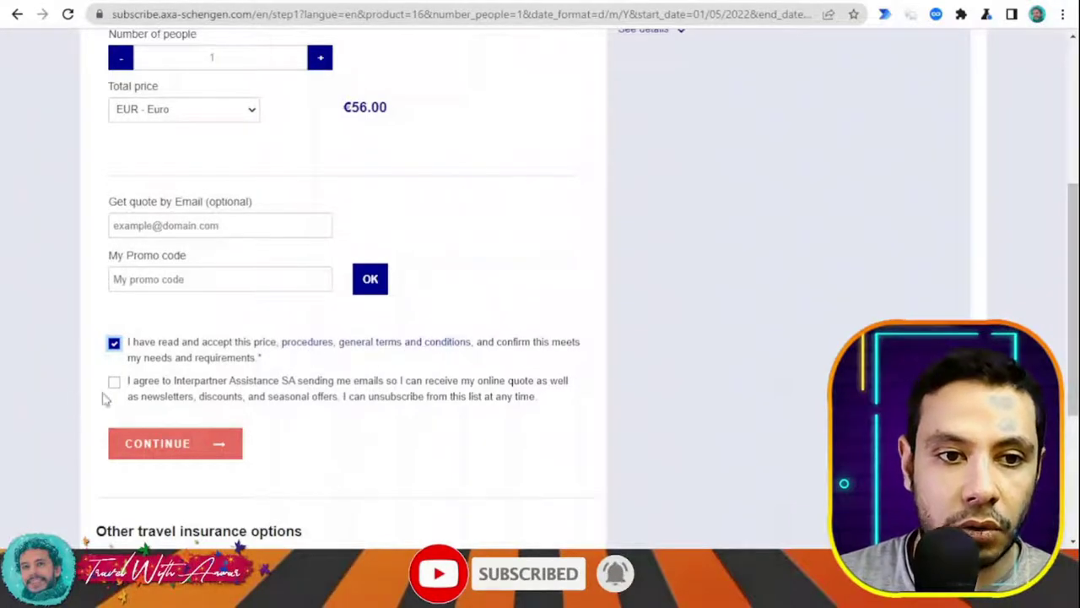
{"action": "scroll", "coordinate": [344, 403], "scroll_direction": "down", "scroll_amount": 1}
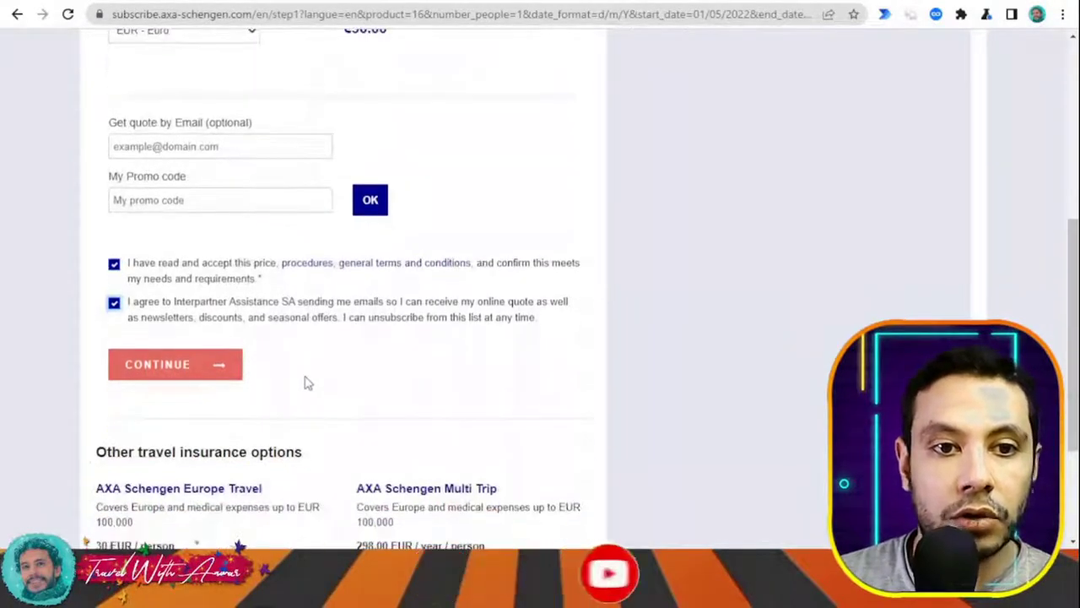
{"action": "left_click", "coordinate": [207, 372]}
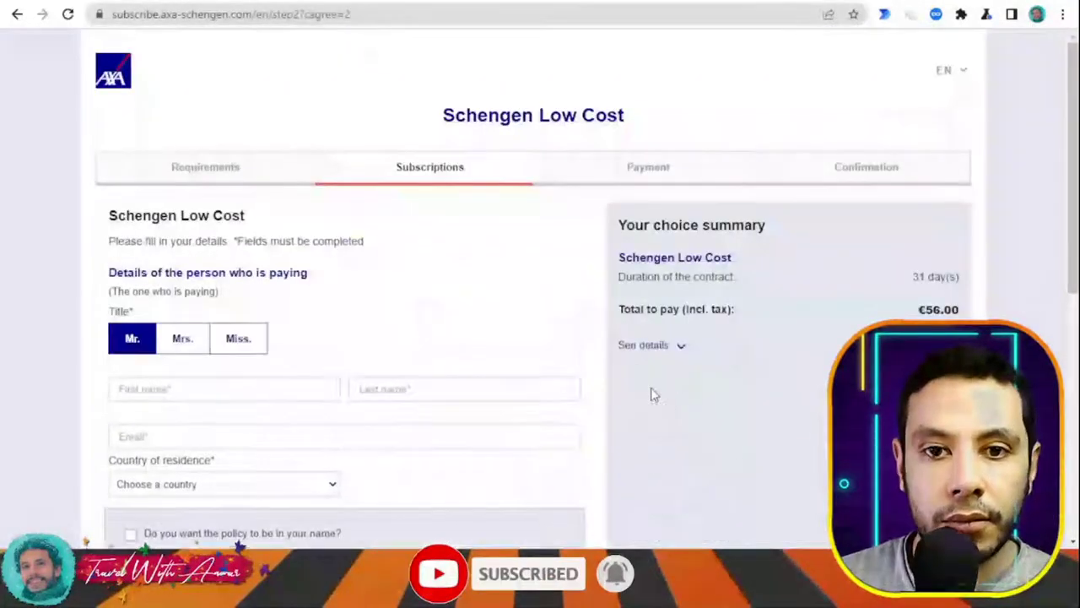
Step: Review the empty payer and Person 1 beneficiary fields, then try CONFIRM without filling them
{"action": "scroll", "coordinate": [523, 347], "scroll_direction": "down", "scroll_amount": 4}
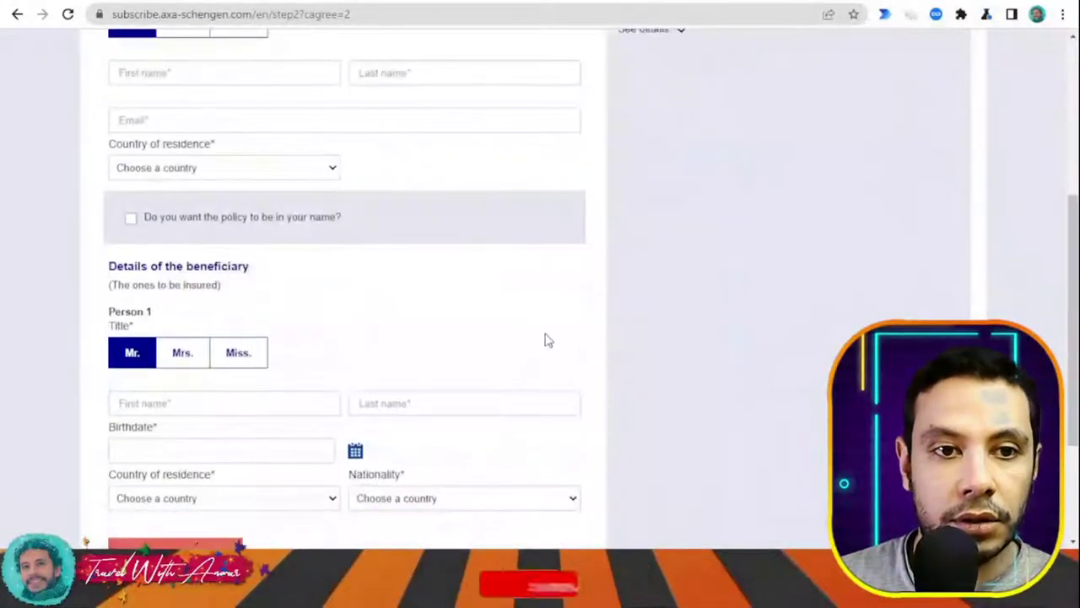
{"action": "scroll", "coordinate": [545, 338], "scroll_direction": "up", "scroll_amount": 4}
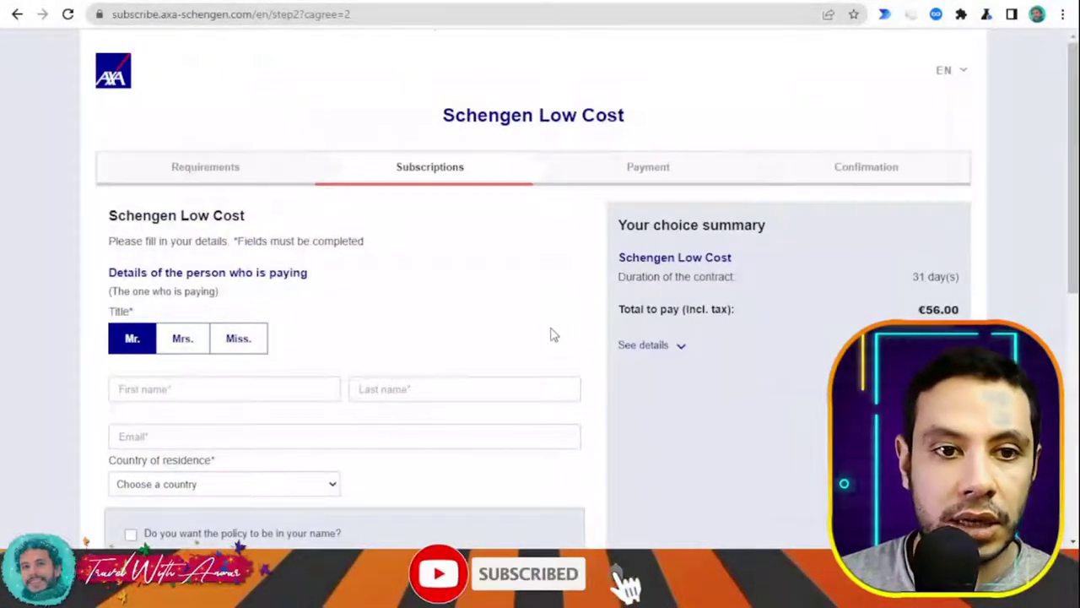
{"action": "scroll", "coordinate": [551, 335], "scroll_direction": "down", "scroll_amount": 2}
{"action": "scroll", "coordinate": [355, 232], "scroll_direction": "down", "scroll_amount": 3}
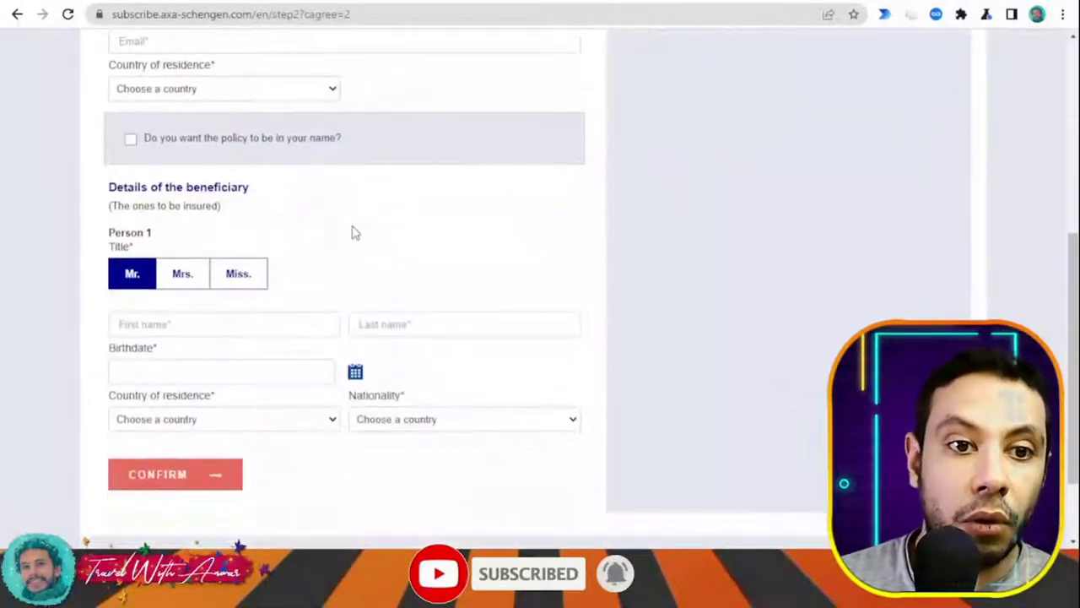
{"action": "scroll", "coordinate": [354, 232], "scroll_direction": "up", "scroll_amount": 3}
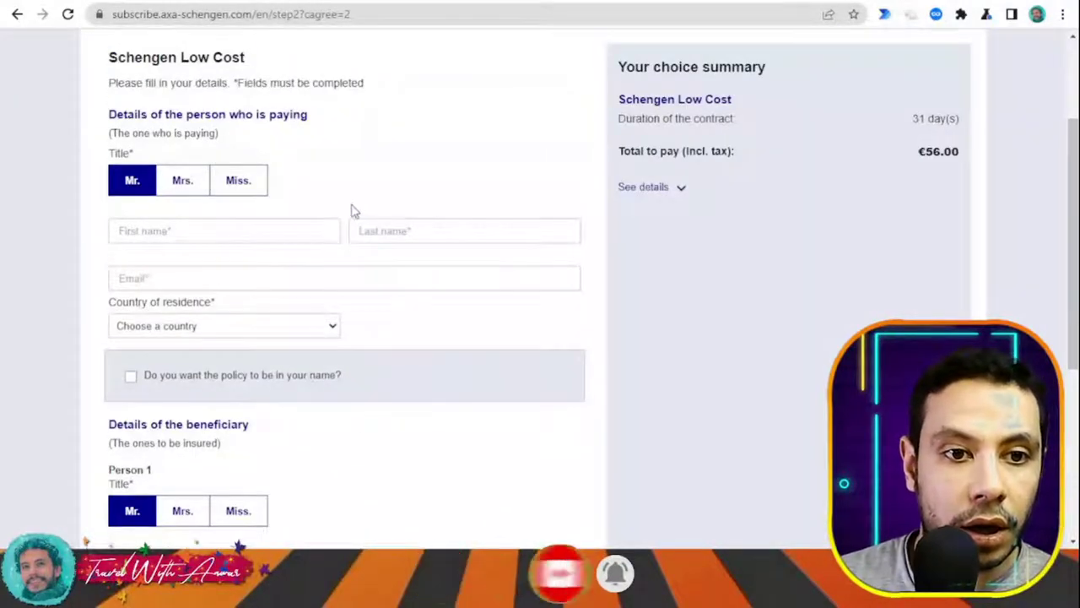
{"action": "scroll", "coordinate": [409, 278], "scroll_direction": "down", "scroll_amount": 4}
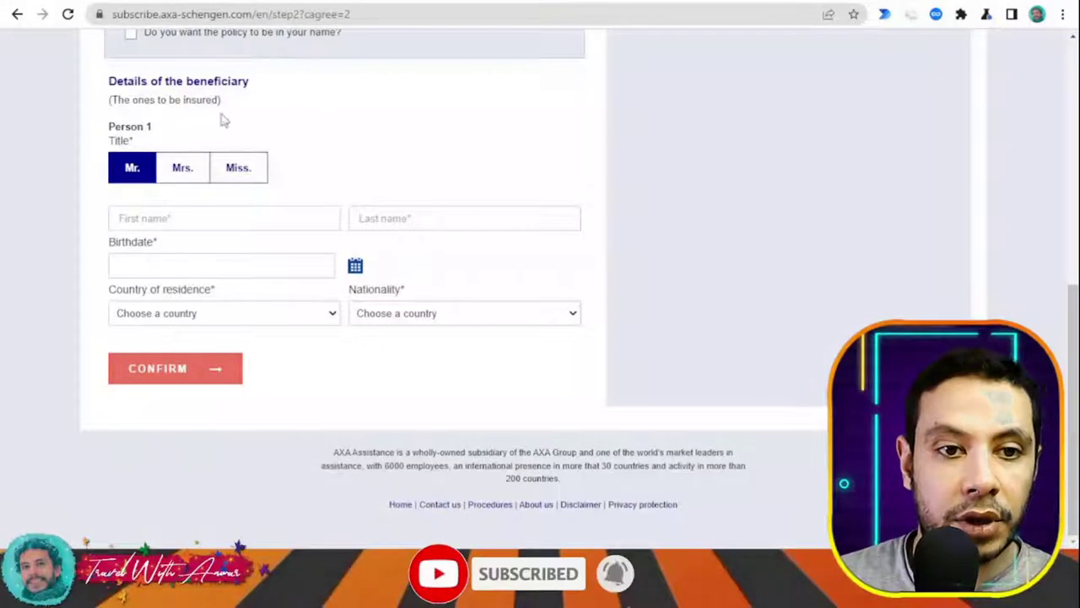
{"action": "scroll", "coordinate": [488, 315], "scroll_direction": "up", "scroll_amount": 6}
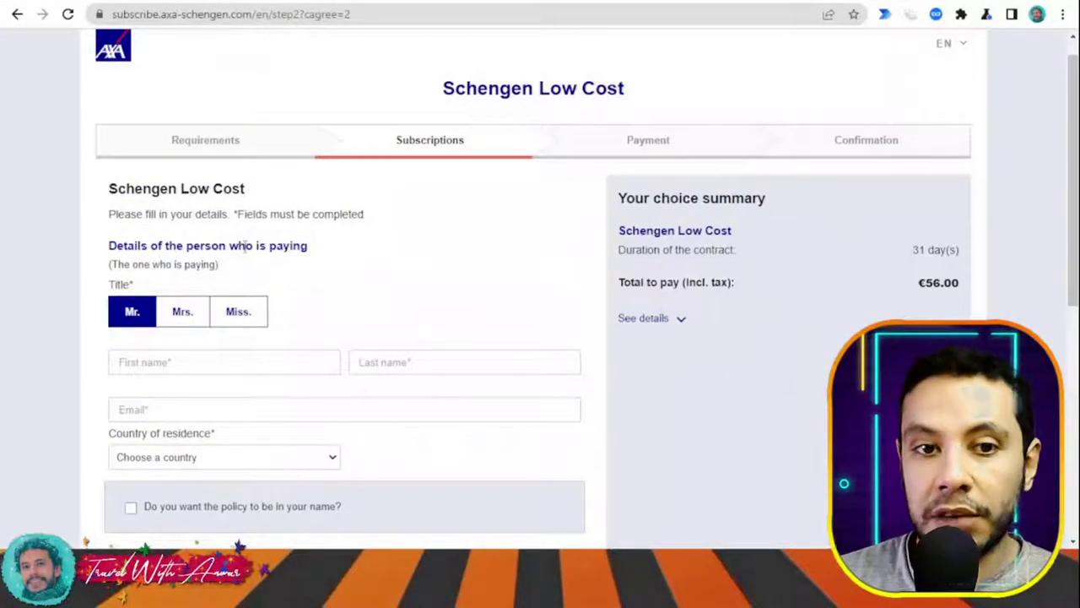
{"action": "scroll", "coordinate": [291, 246], "scroll_direction": "down", "scroll_amount": 4}
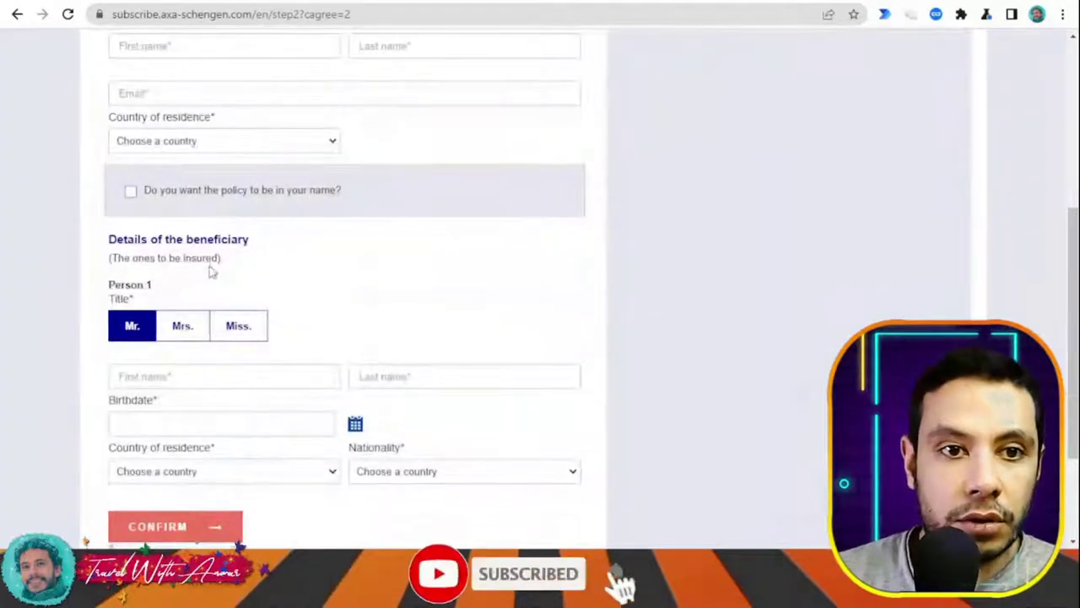
{"action": "scroll", "coordinate": [344, 250], "scroll_direction": "up", "scroll_amount": 4}
{"action": "scroll", "coordinate": [363, 241], "scroll_direction": "down", "scroll_amount": 3}
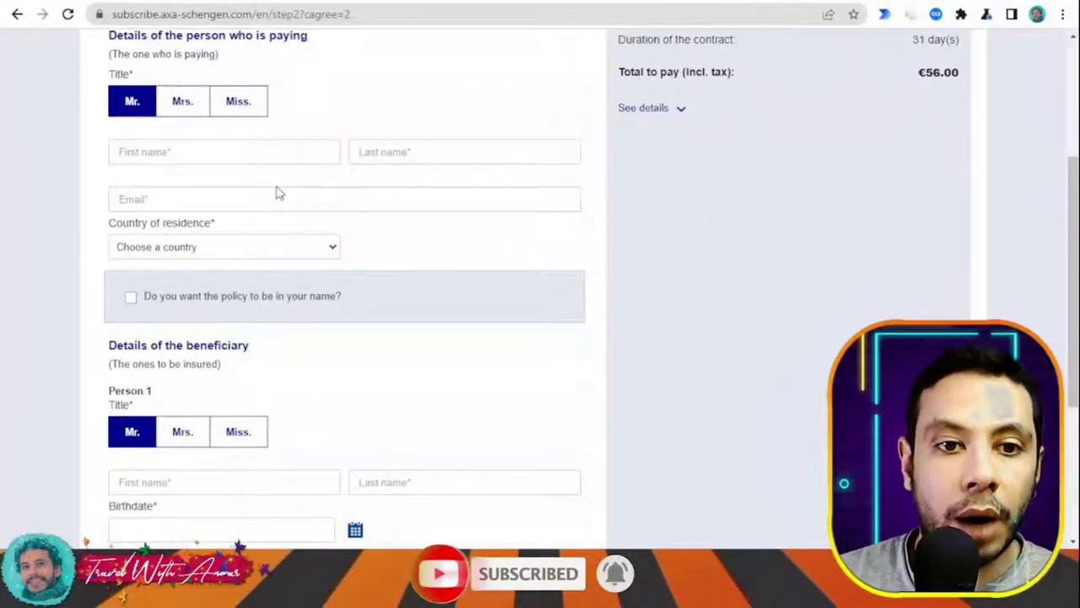
{"action": "scroll", "coordinate": [328, 357], "scroll_direction": "down", "scroll_amount": 2}
{"action": "scroll", "coordinate": [371, 348], "scroll_direction": "down", "scroll_amount": 1}
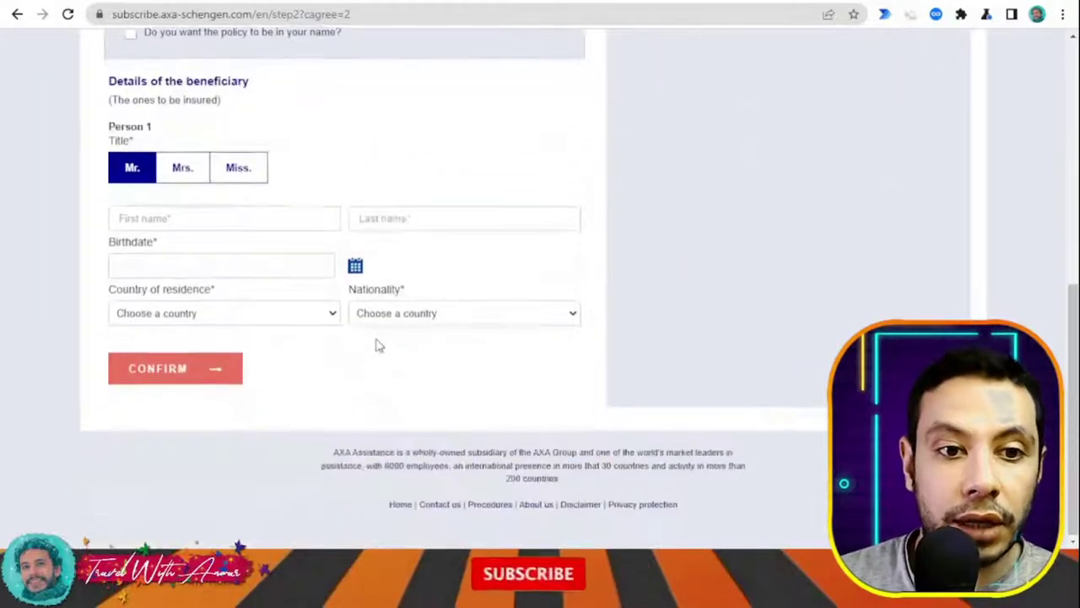
{"action": "left_click", "coordinate": [200, 374]}
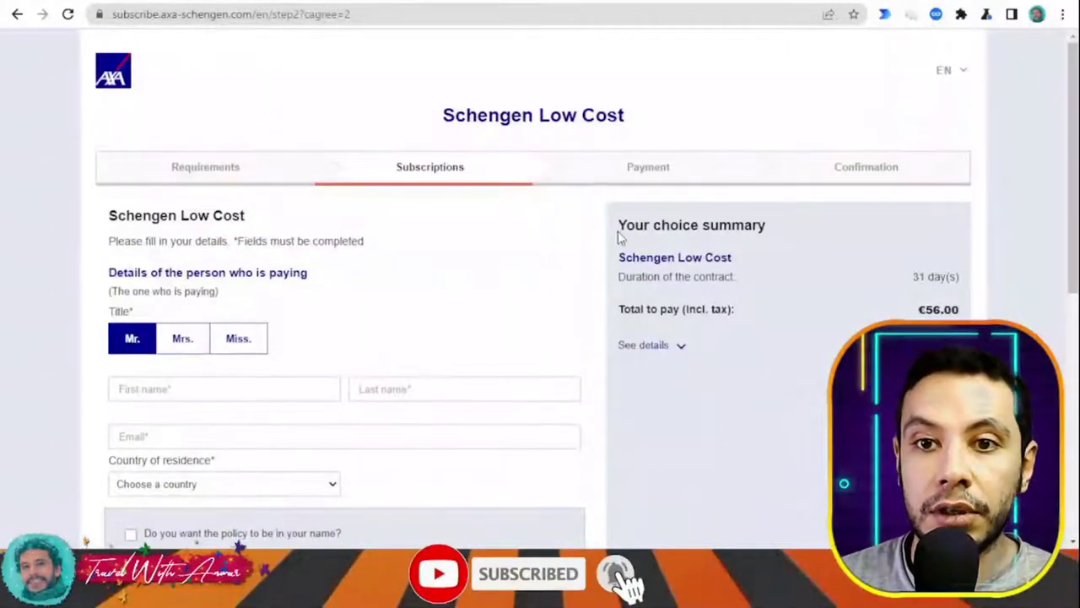